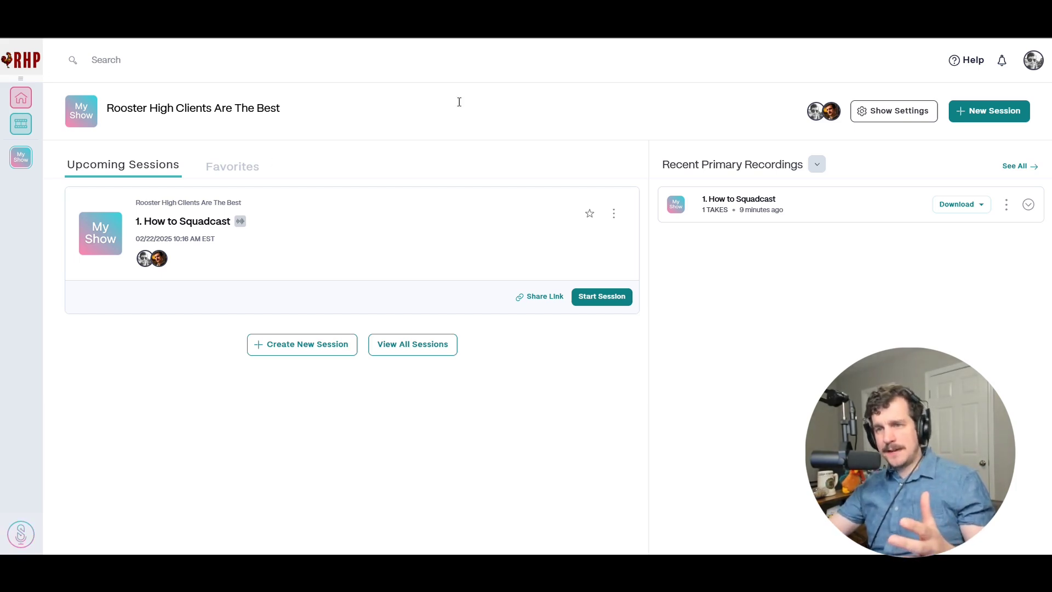
# Schedule a new session for the Rooster High Clients Are The Best show, titled "2. How to Squadcast with the Best".
pyautogui.click(22, 98)
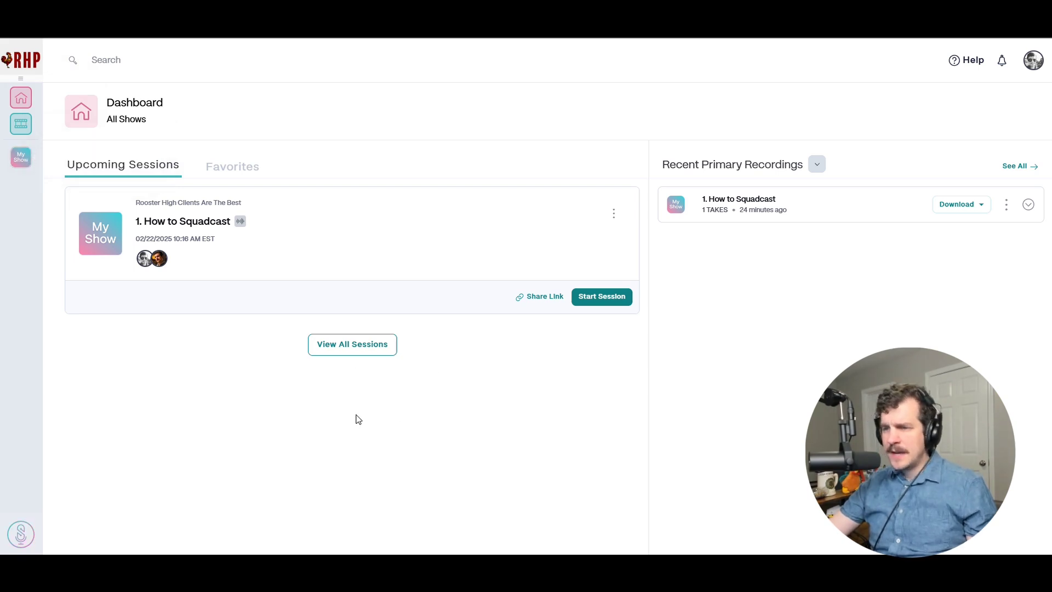
pyautogui.click(22, 163)
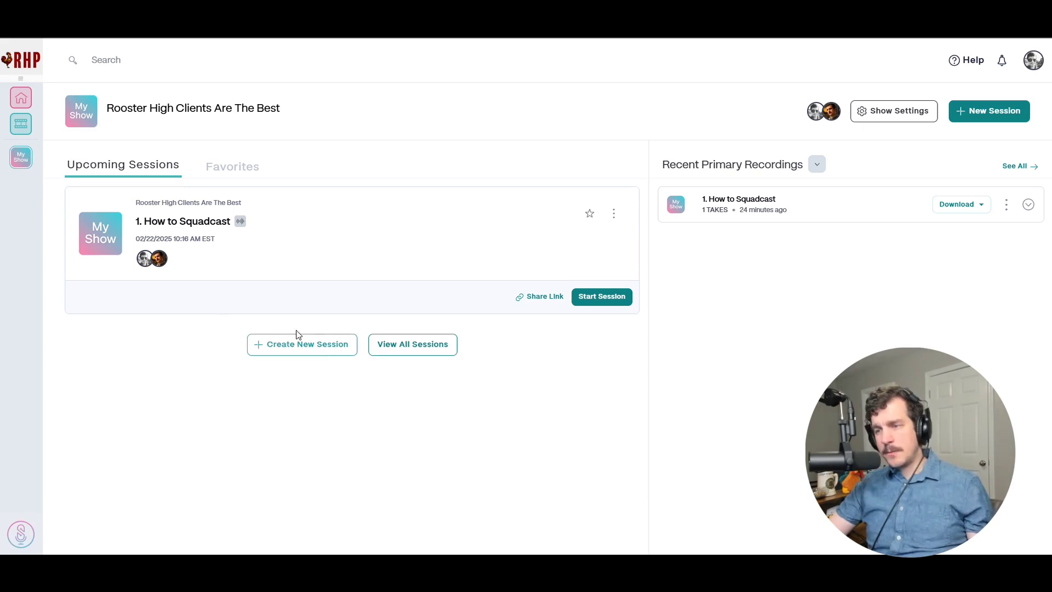
pyautogui.click(306, 347)
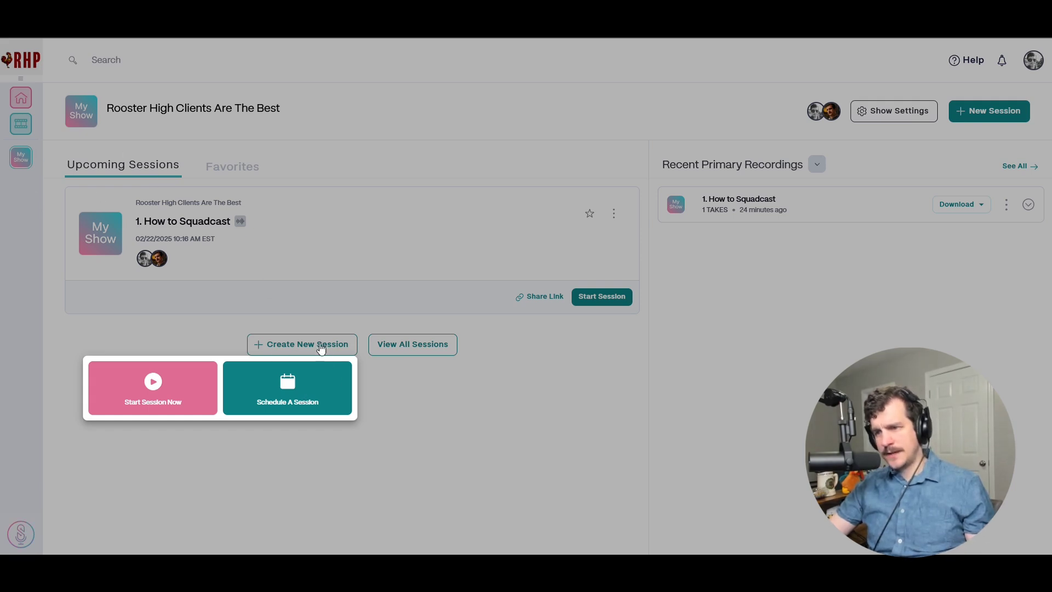
pyautogui.click(297, 396)
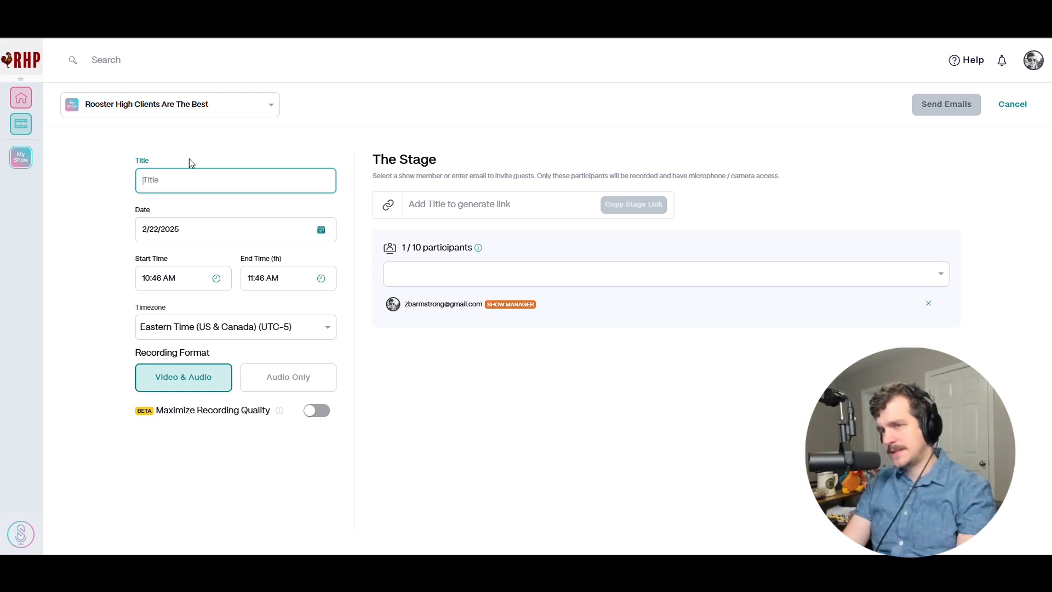
pyautogui.write('2.')
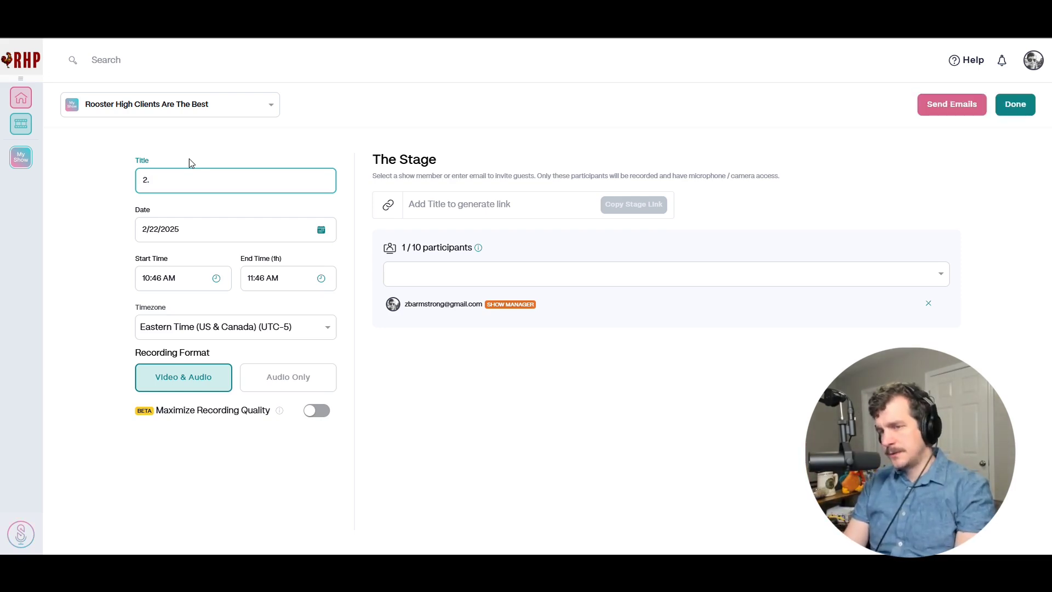
pyautogui.write('How to Squadcast with the Best')
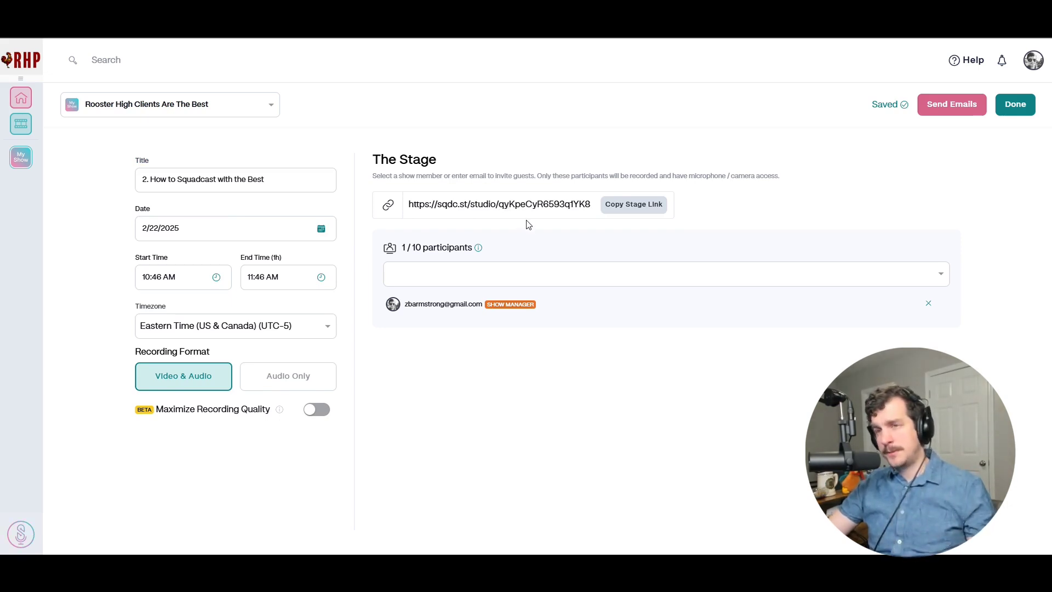
# Set the session's date to 2/22/2025 and its start time to 10:00 AM.
pyautogui.click(161, 229)
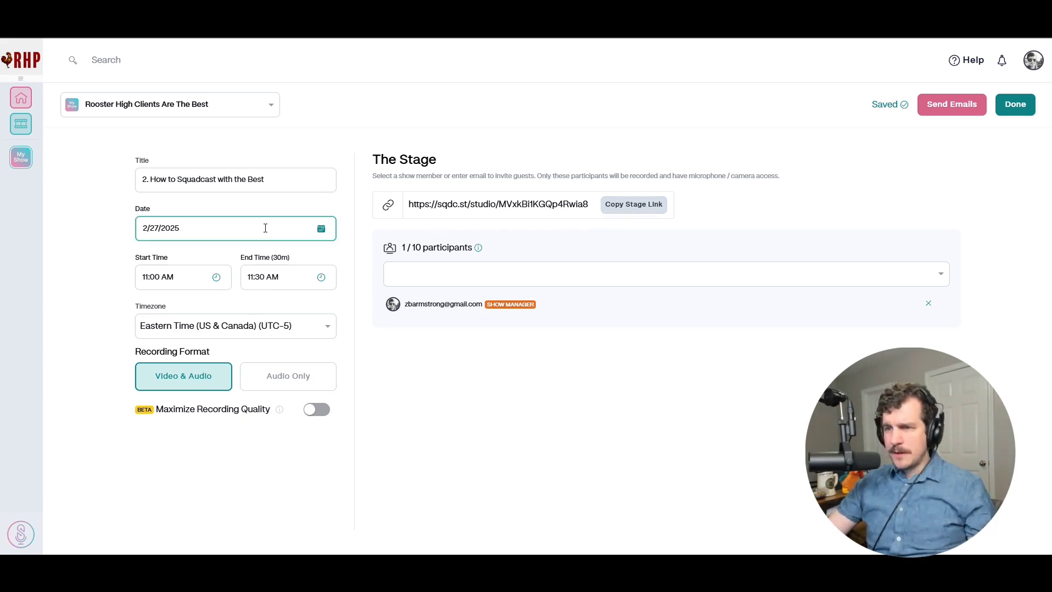
pyautogui.click(322, 228)
pyautogui.click(481, 365)
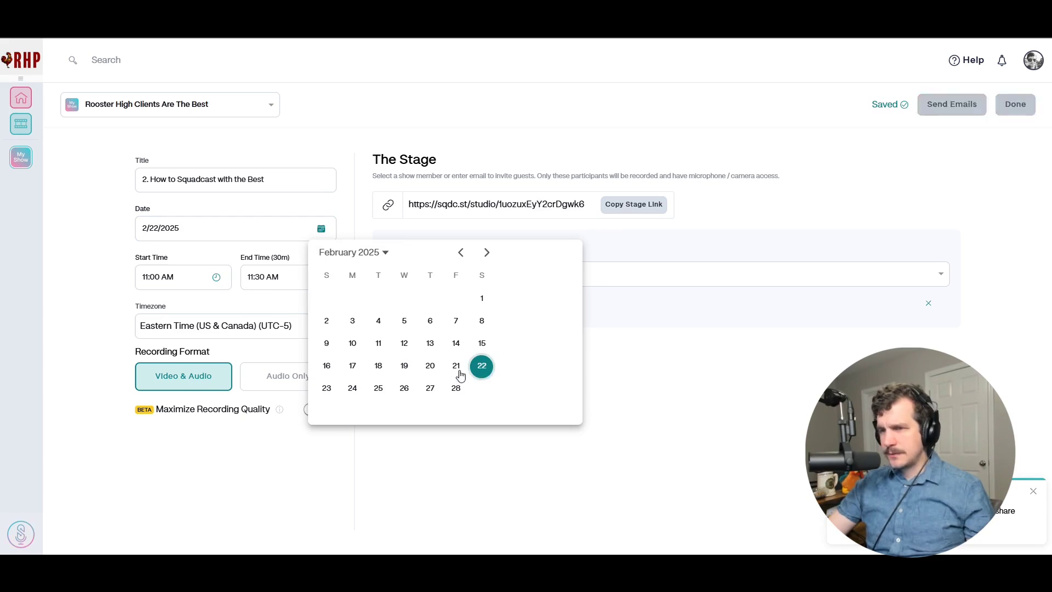
pyautogui.click(149, 277)
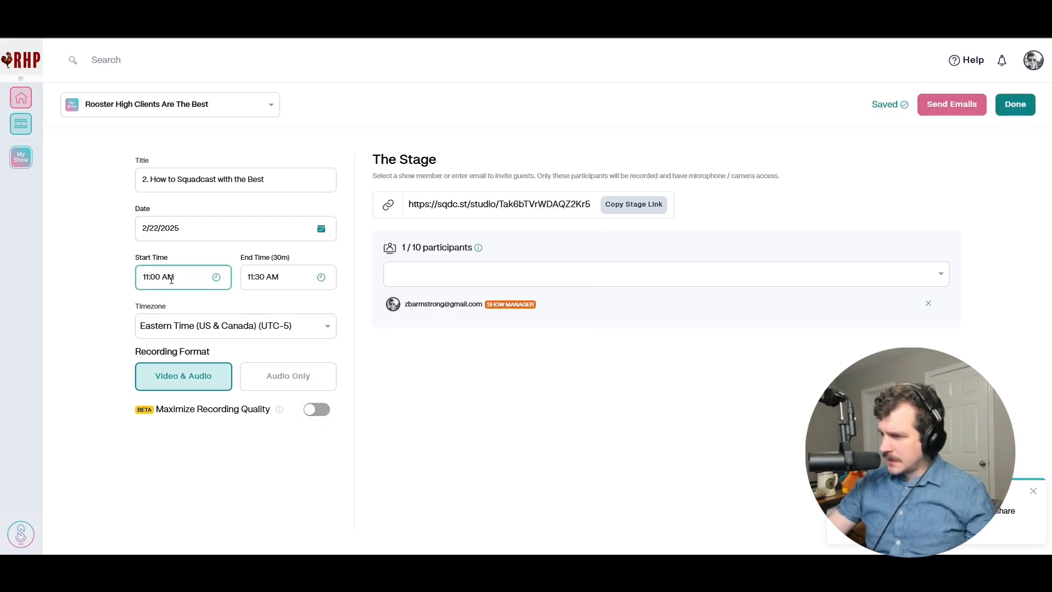
pyautogui.click(172, 280)
pyautogui.click(261, 323)
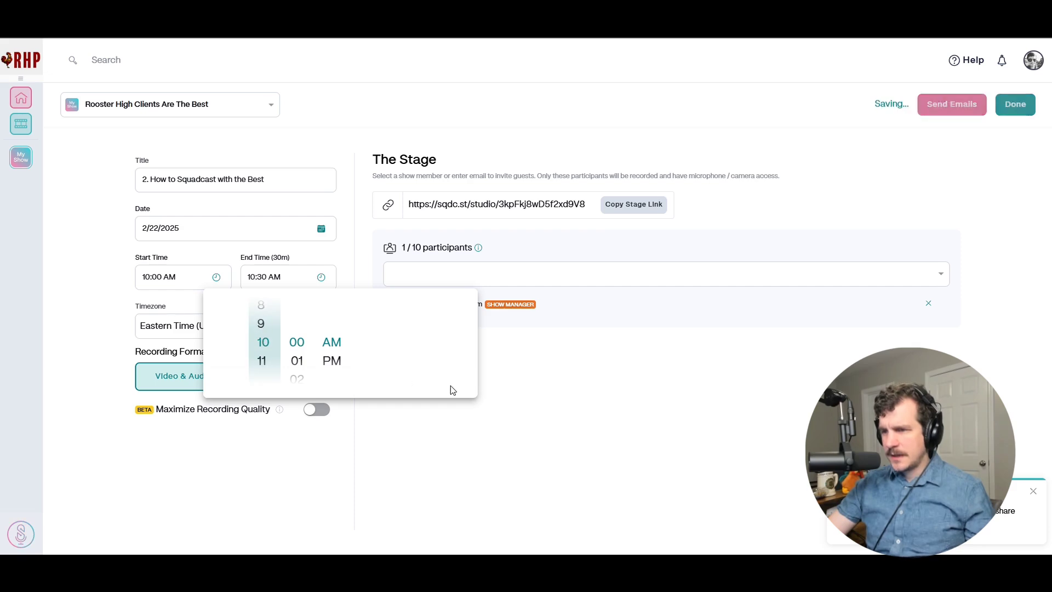
pyautogui.click(585, 397)
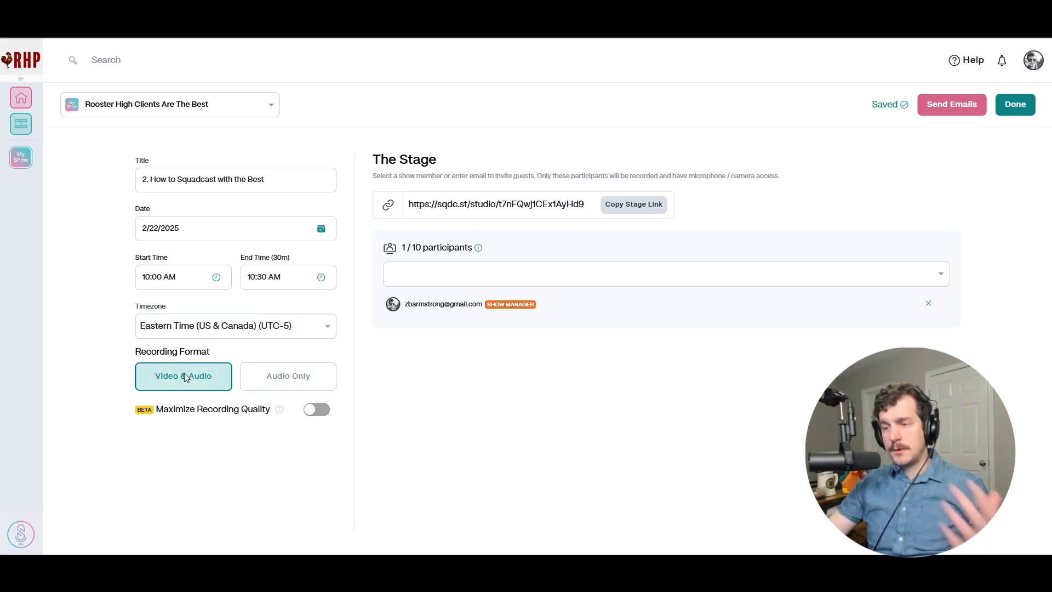
# Set the recording format to Audio Only and add the other show manager as a stage participant.
pyautogui.click(298, 376)
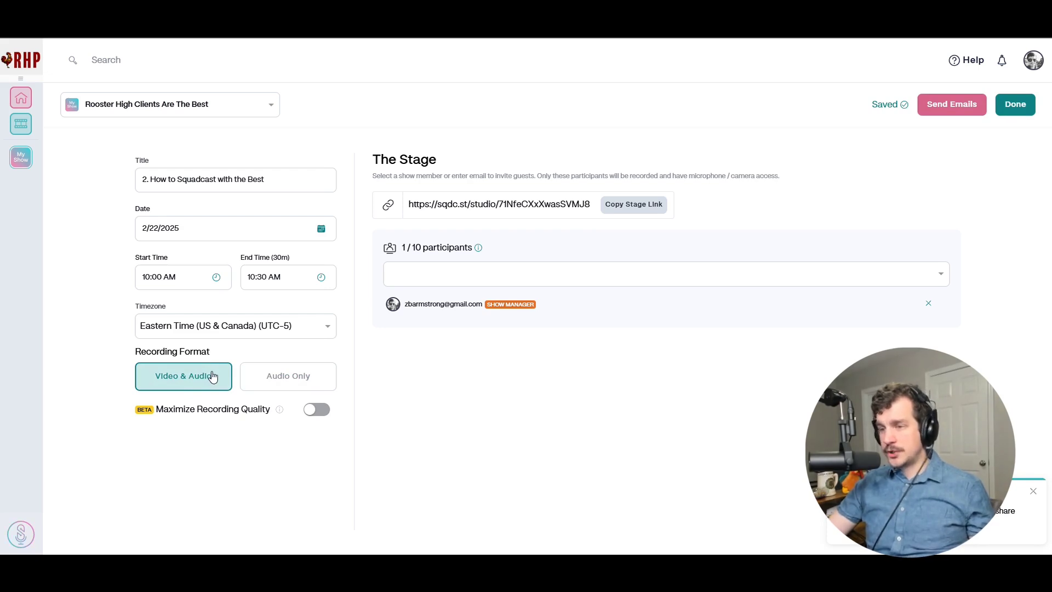
pyautogui.click(298, 378)
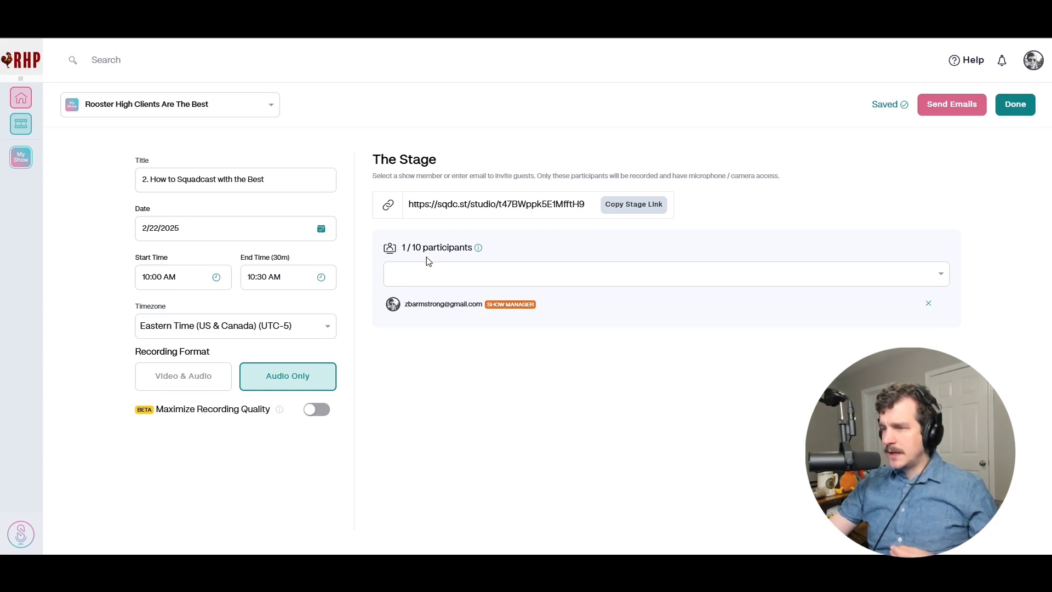
pyautogui.click(447, 271)
pyautogui.click(436, 301)
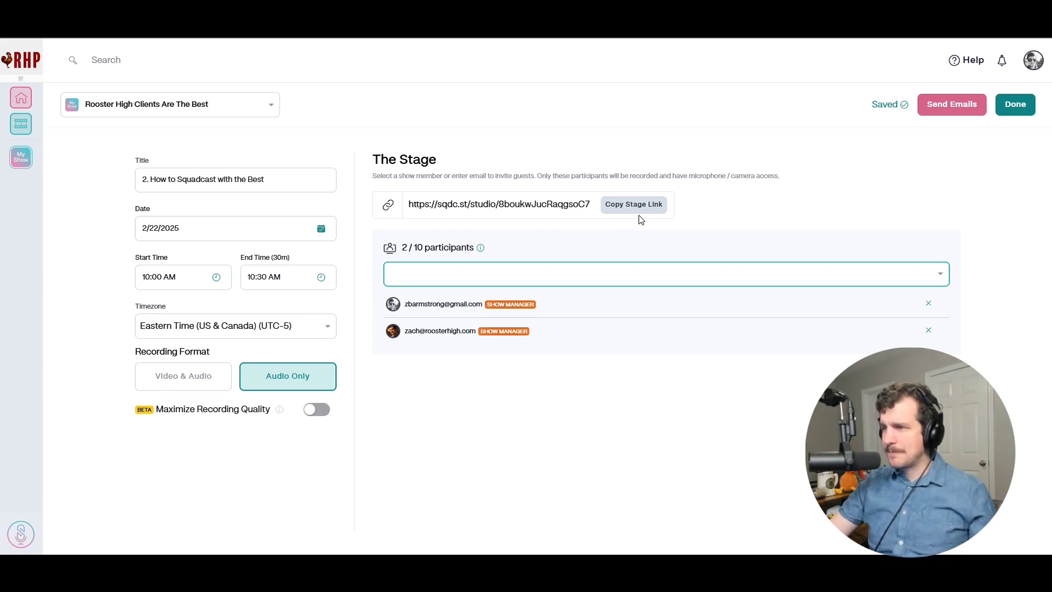
# Change the session title to "3. How to Squadcast with the Best" and copy the stage link.
pyautogui.click(144, 181)
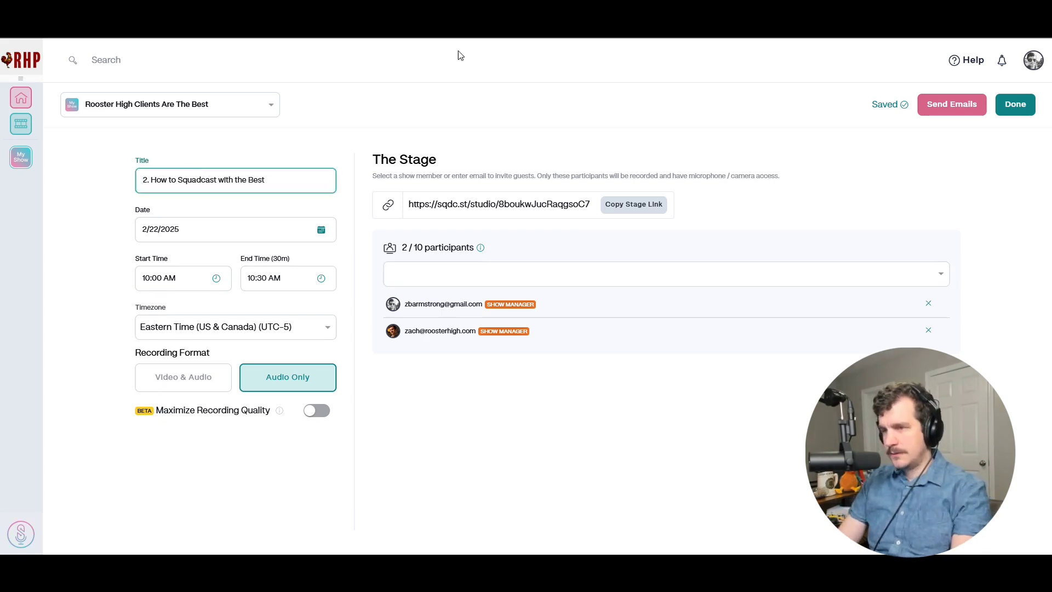
pyautogui.press('BackSpace')
pyautogui.write('3')
pyautogui.click(740, 121)
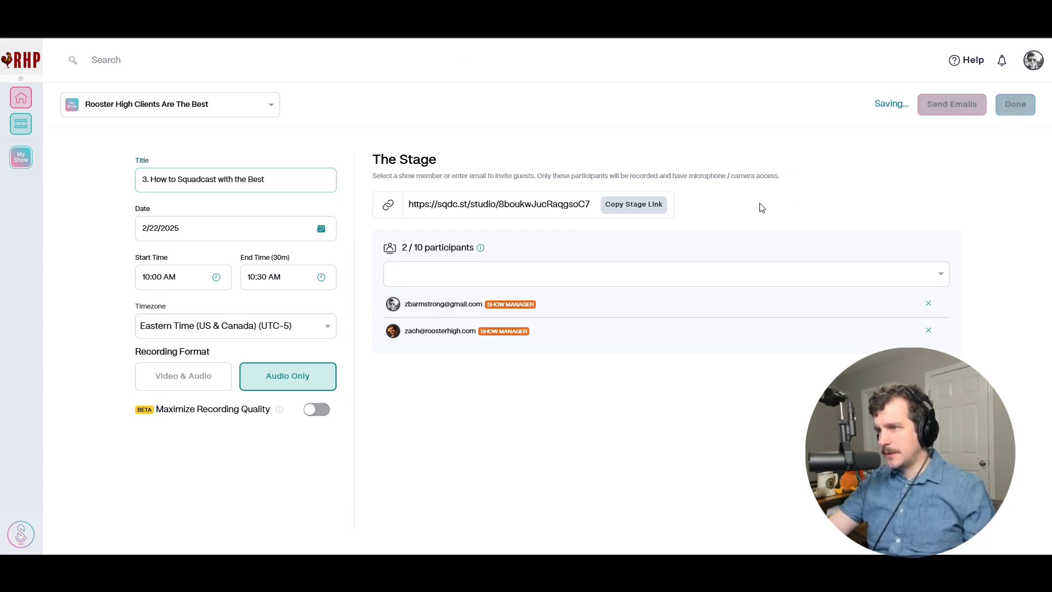
pyautogui.click(612, 211)
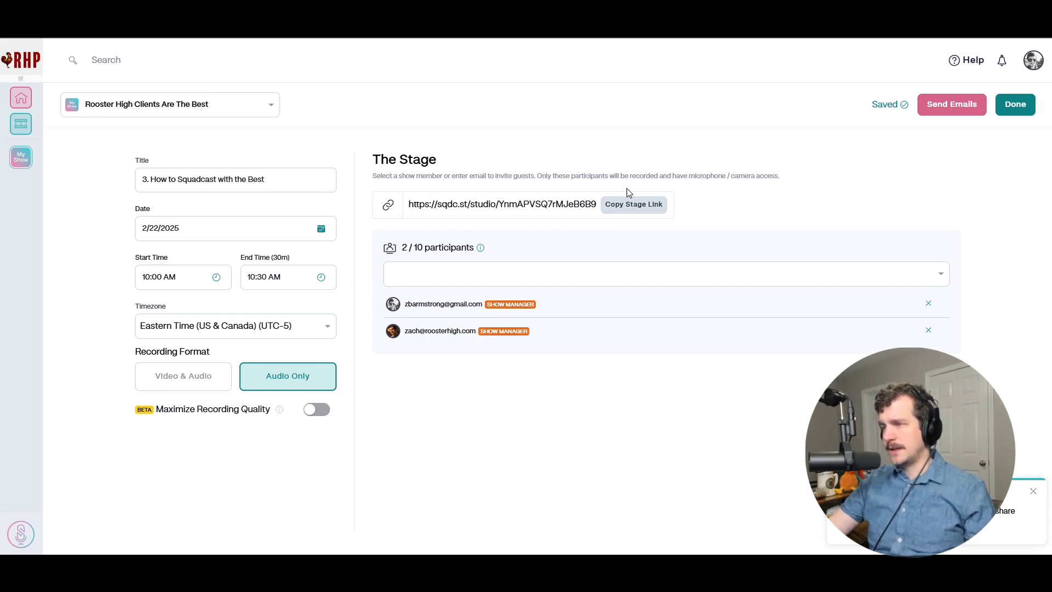
# Set the session title to "2. How to Squadcast with the Best" and copy the stage link.
pyautogui.click(148, 180)
pyautogui.press('BackSpace')
pyautogui.press('BackSpace')
pyautogui.write('2.')
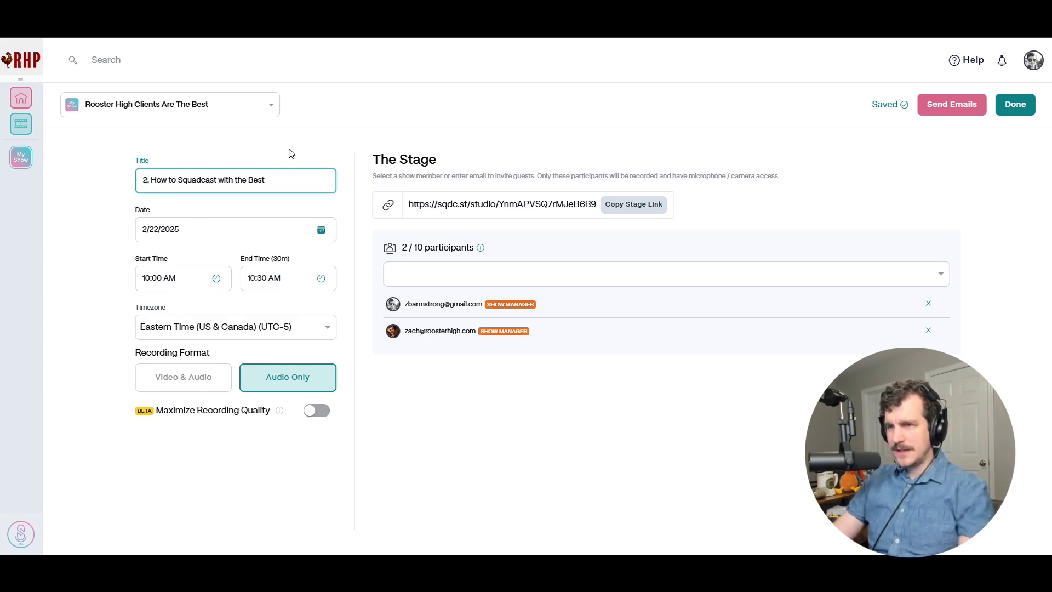
pyautogui.click(654, 208)
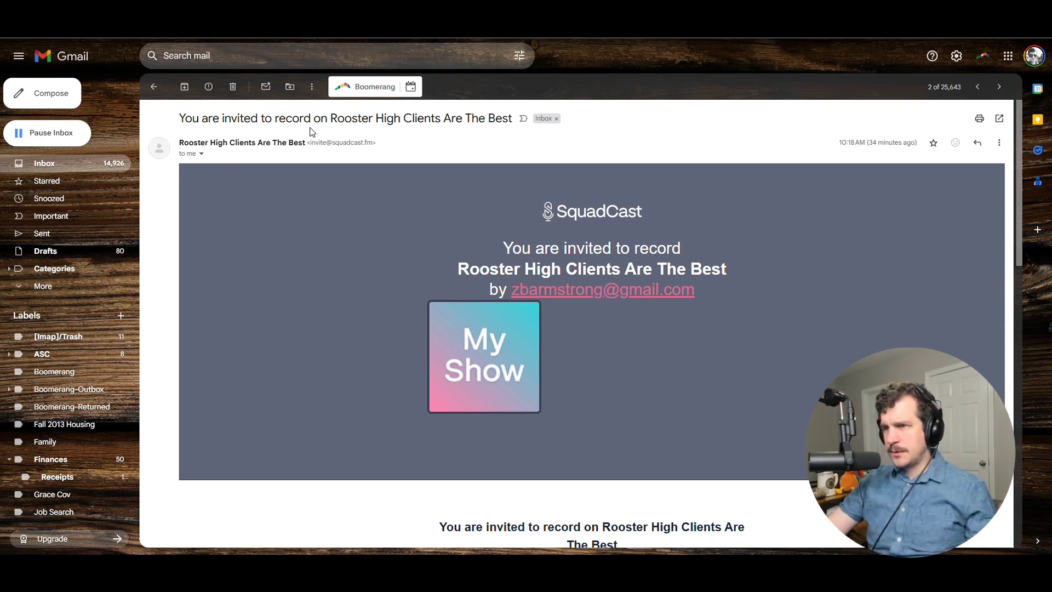
# Switch to Gmail and examine the subject and sender of the SquadCast recording invitation email.
pyautogui.moveTo(330, 118); pyautogui.dragTo(508, 122)
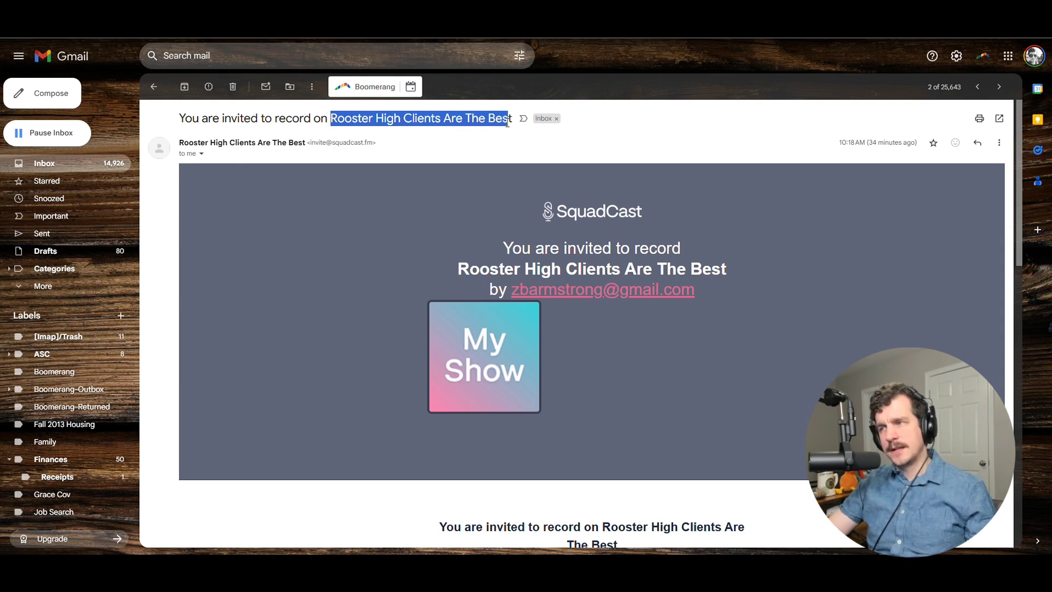
pyautogui.click(343, 228)
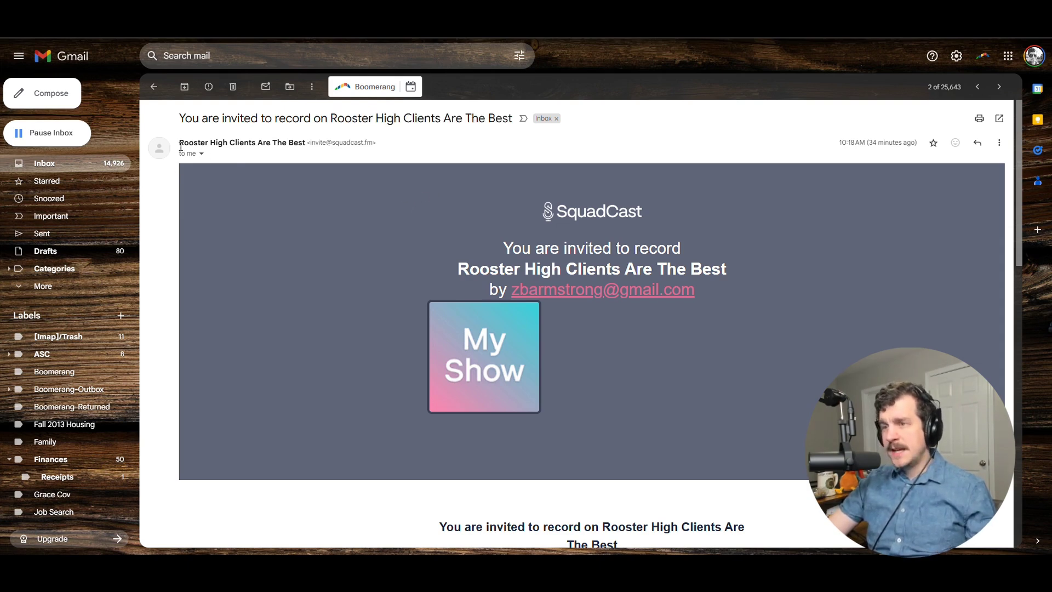
pyautogui.moveTo(180, 144); pyautogui.dragTo(278, 143)
pyautogui.click(303, 142)
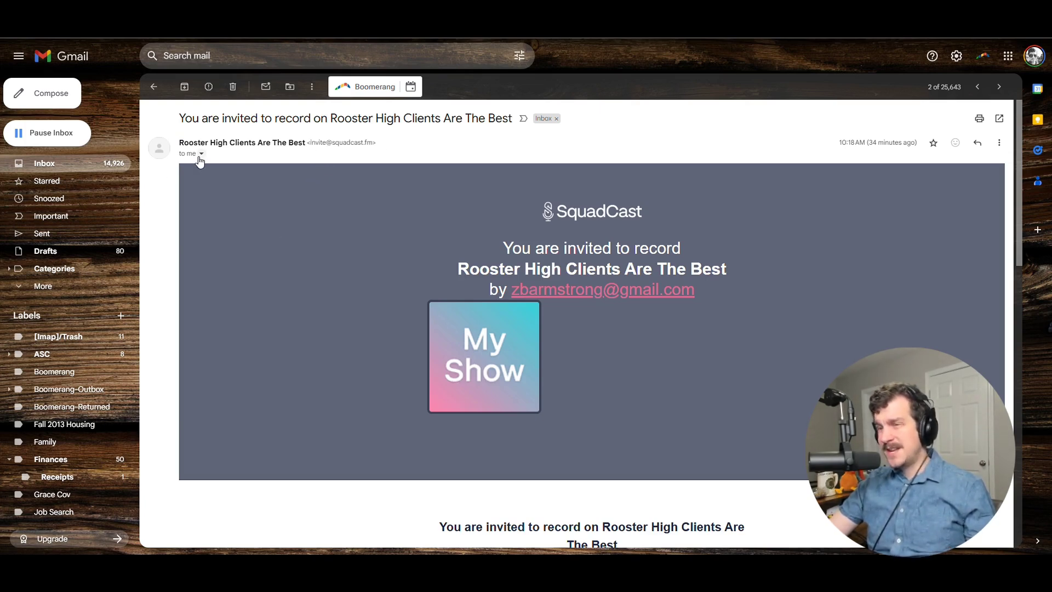
pyautogui.scroll(-1, 554, 386)
pyautogui.scroll(1, 566, 374)
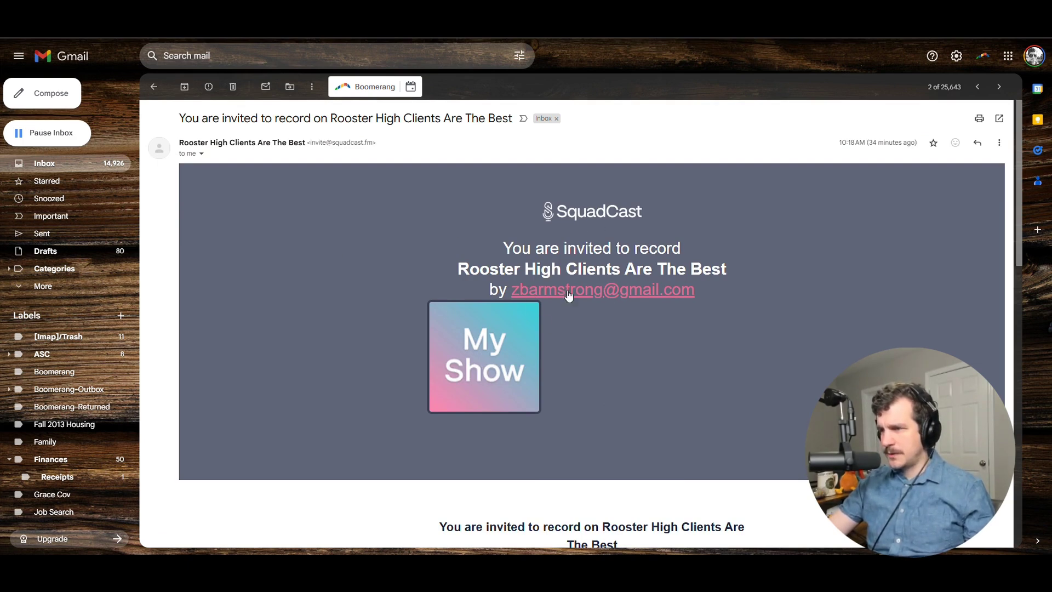
# Examine the session's date and time, recording format, join link and add-to-calendar links in the invitation email.
pyautogui.scroll(-5, 663, 282)
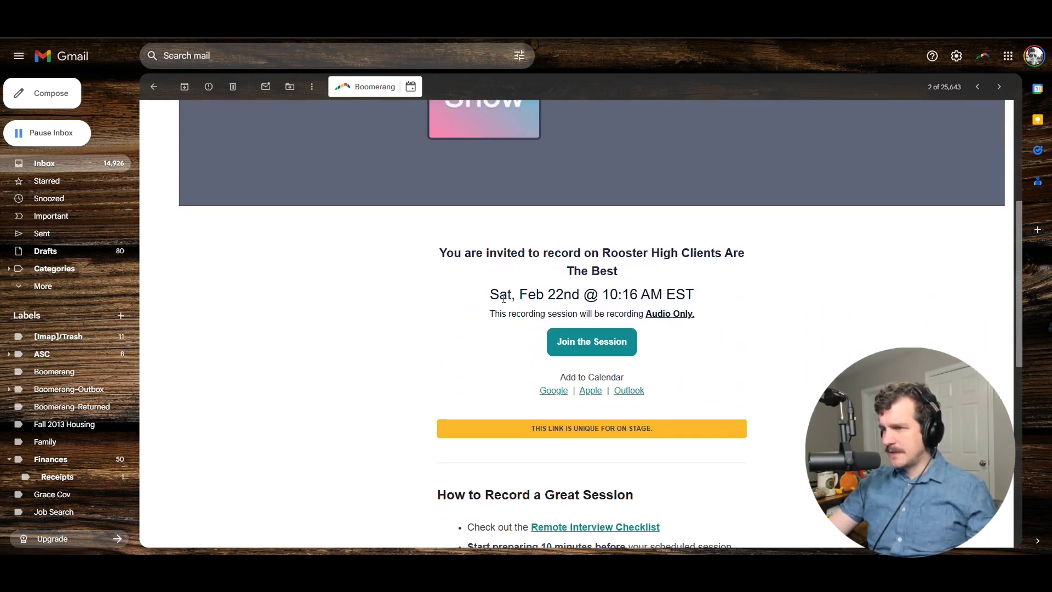
pyautogui.scroll(-2, 709, 301)
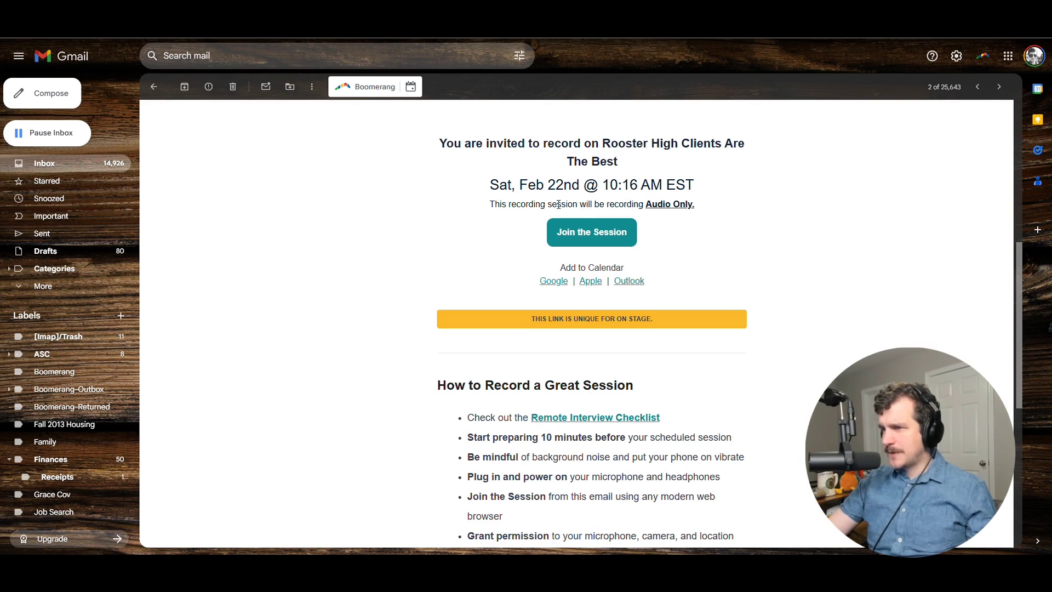
pyautogui.scroll(1, 596, 208)
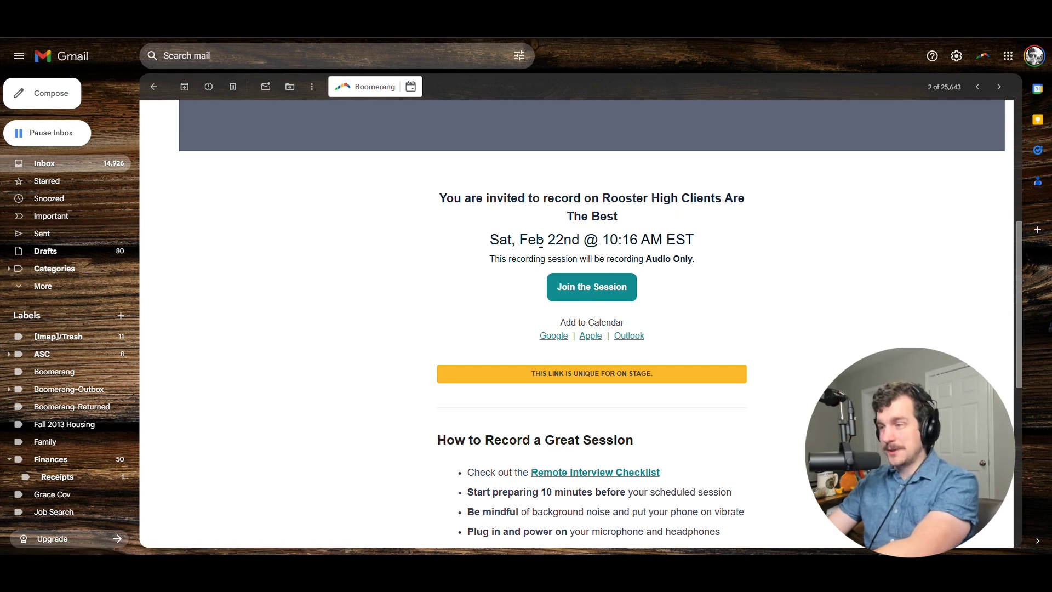
pyautogui.moveTo(491, 237); pyautogui.dragTo(700, 238)
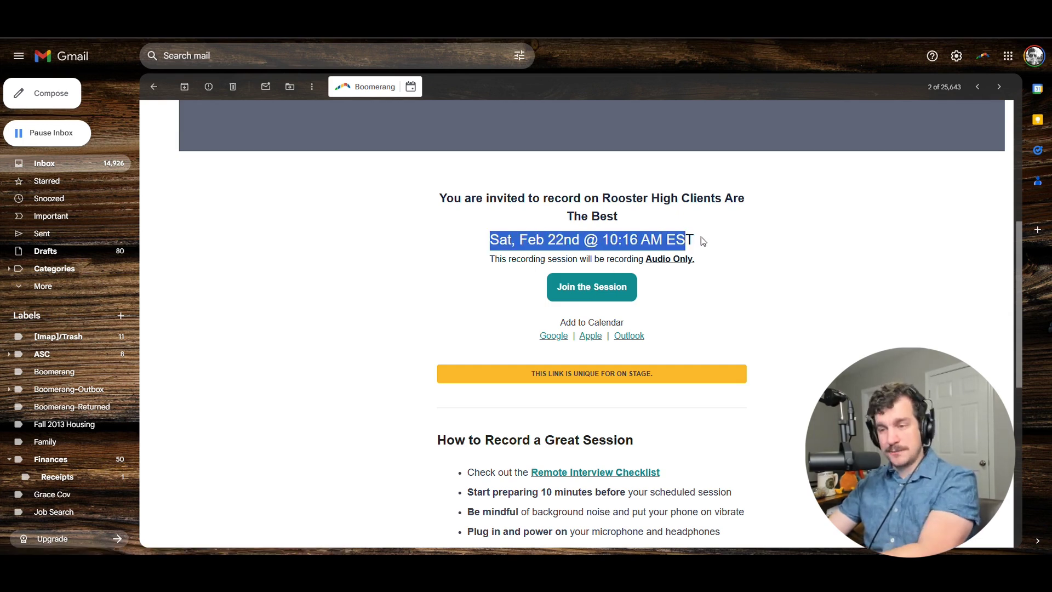
pyautogui.click(736, 268)
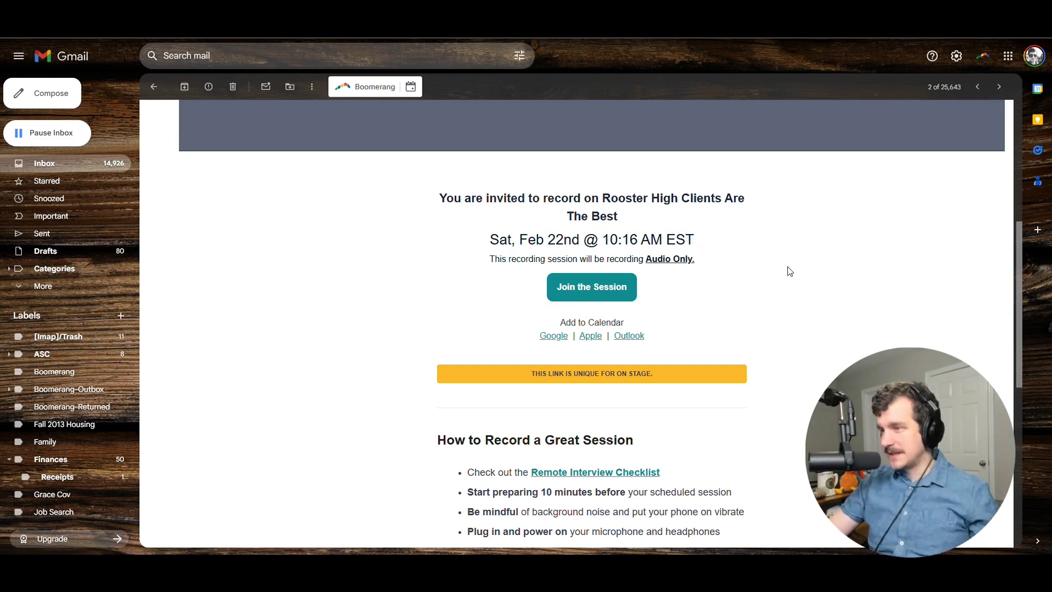
pyautogui.scroll(-1, 509, 274)
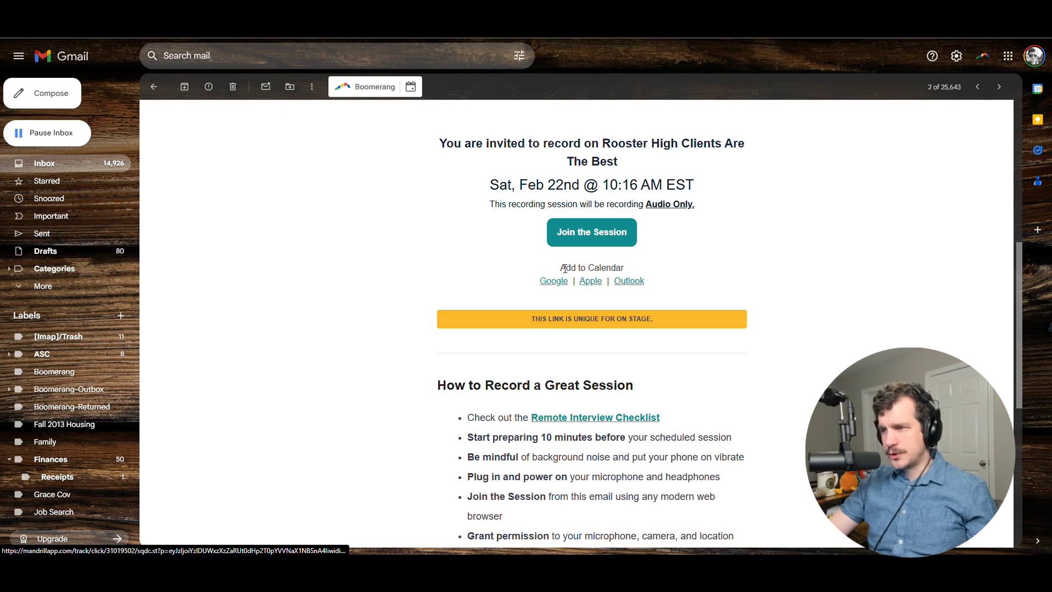
pyautogui.scroll(-1, 888, 239)
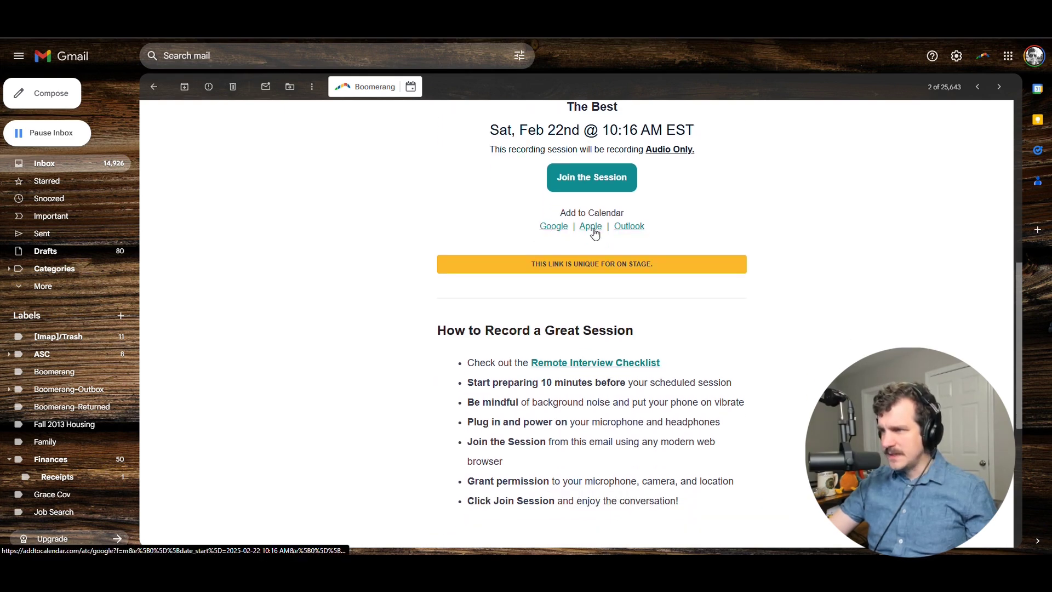
# Review the "How to Record a Great Session" tips in the email and open the Remote Interview Checklist to read it.
pyautogui.scroll(-2, 859, 267)
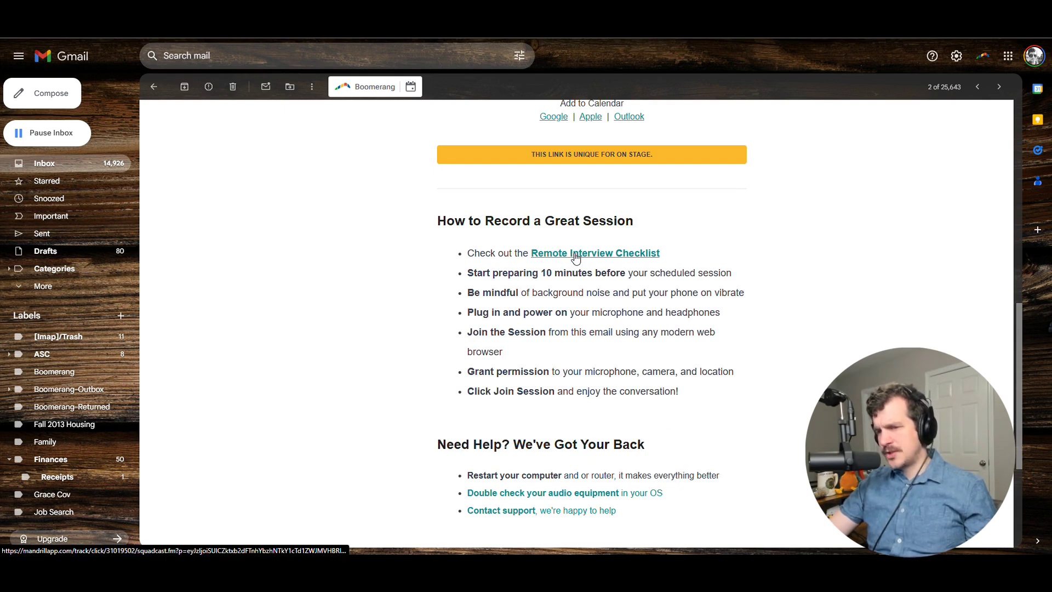
pyautogui.moveTo(441, 252); pyautogui.dragTo(740, 396)
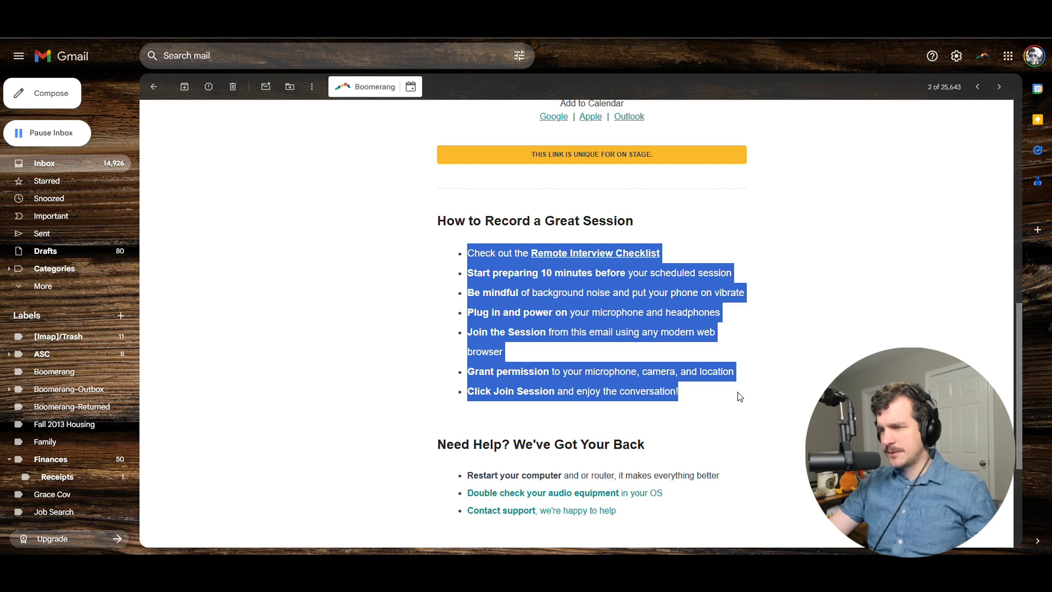
pyautogui.click(630, 346)
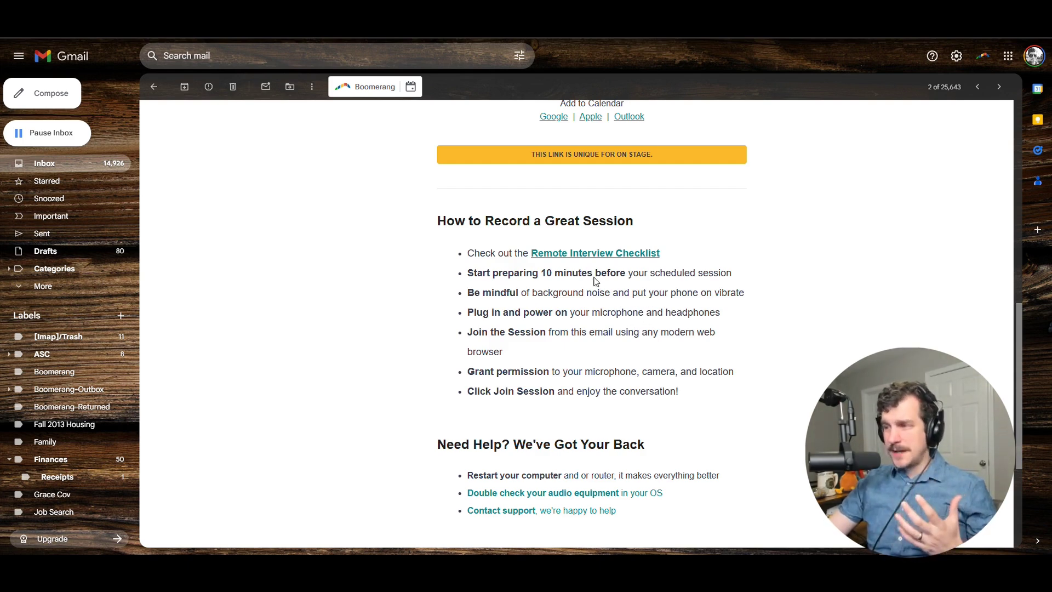
pyautogui.click(581, 258)
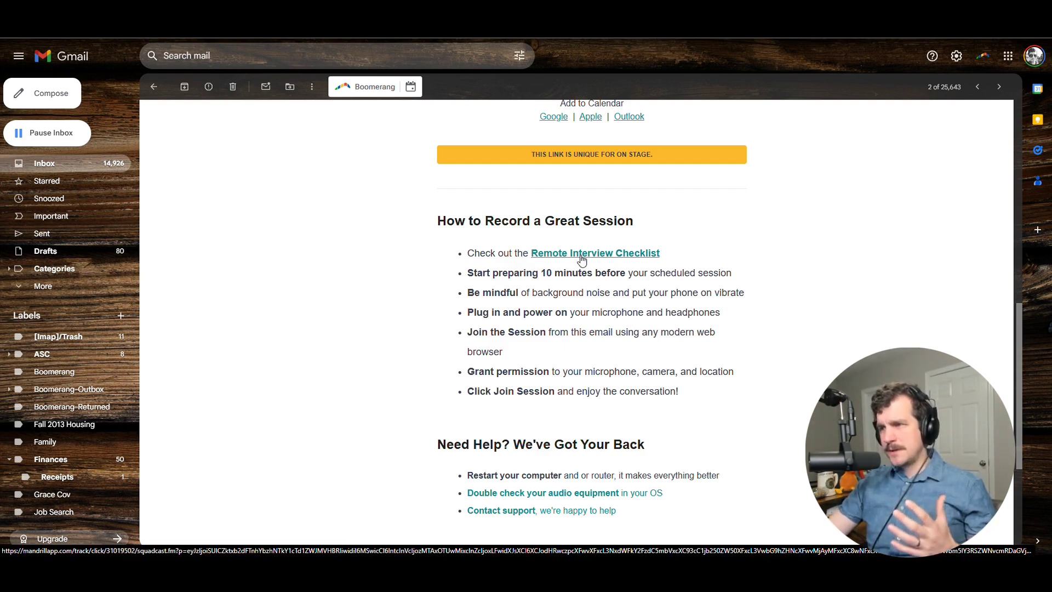
pyautogui.scroll(-3, 583, 260)
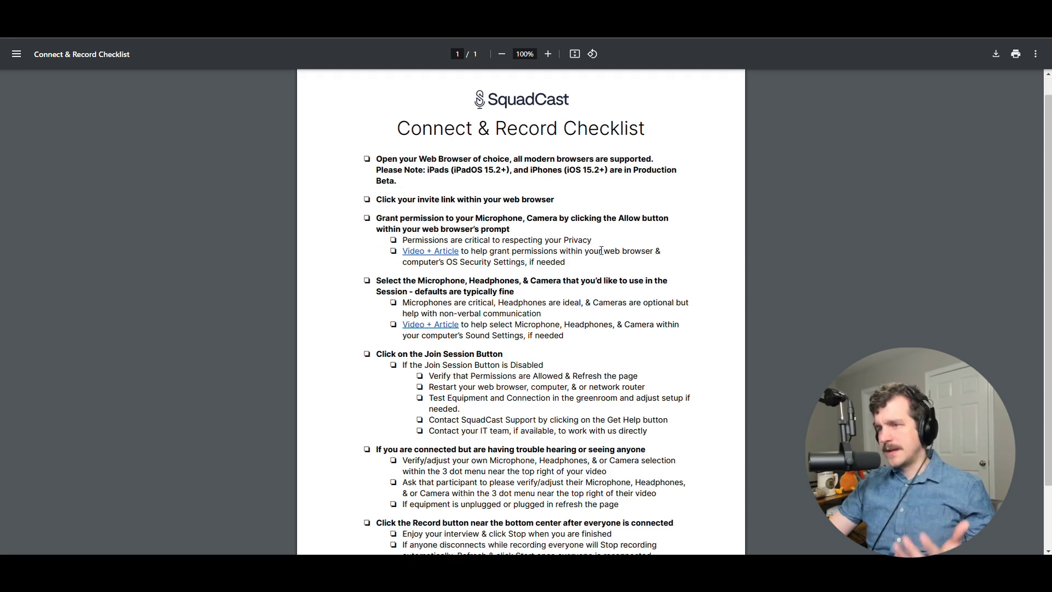
# Read through the Connect & Record Checklist to its end, and close it to return to the invitation email.
pyautogui.scroll(3, 624, 253)
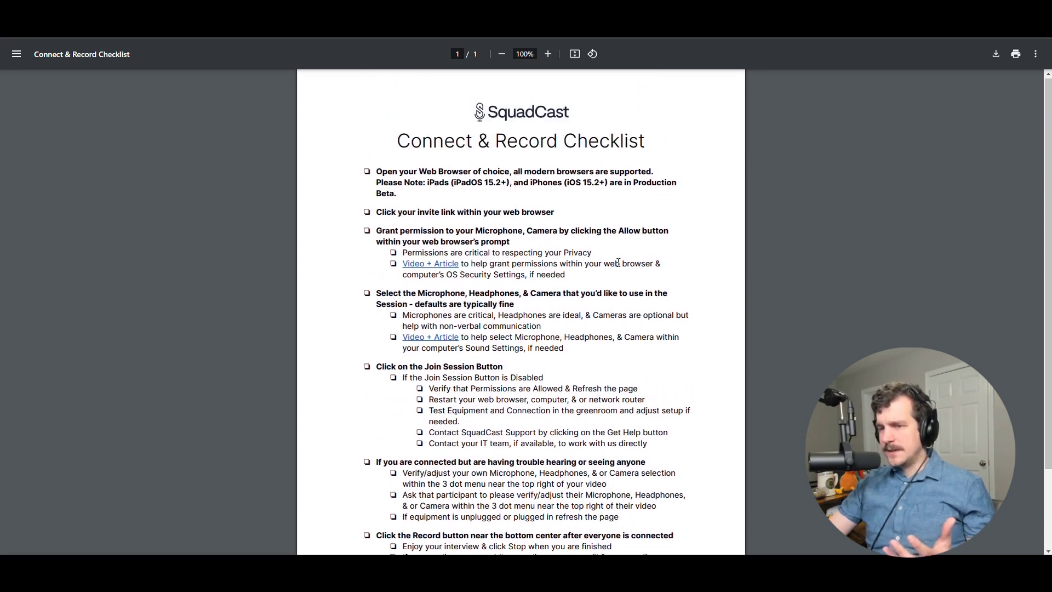
pyautogui.scroll(-3, 618, 253)
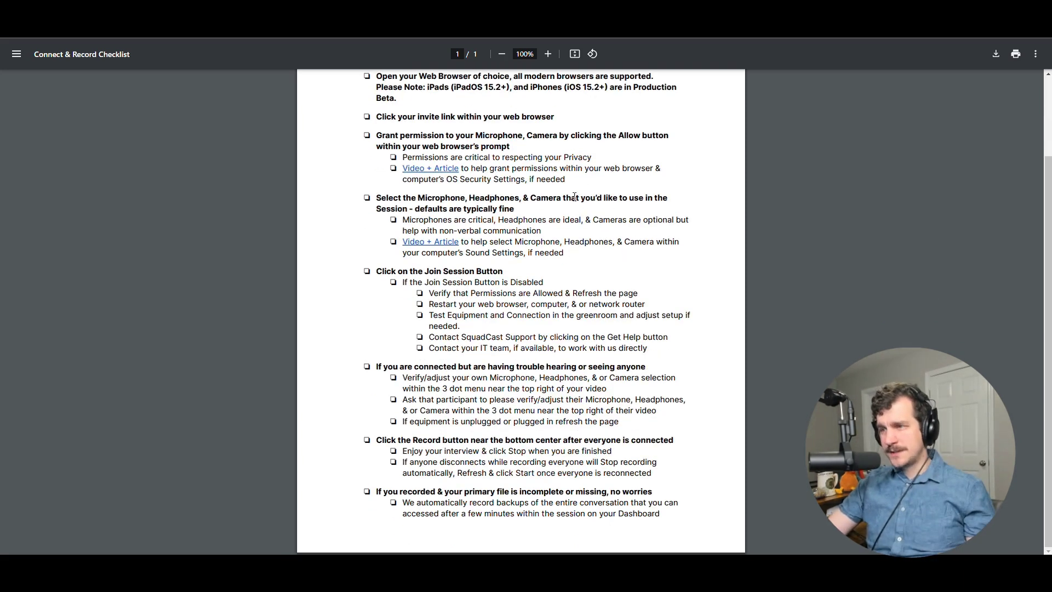
pyautogui.scroll(3, 497, 204)
pyautogui.scroll(-3, 498, 206)
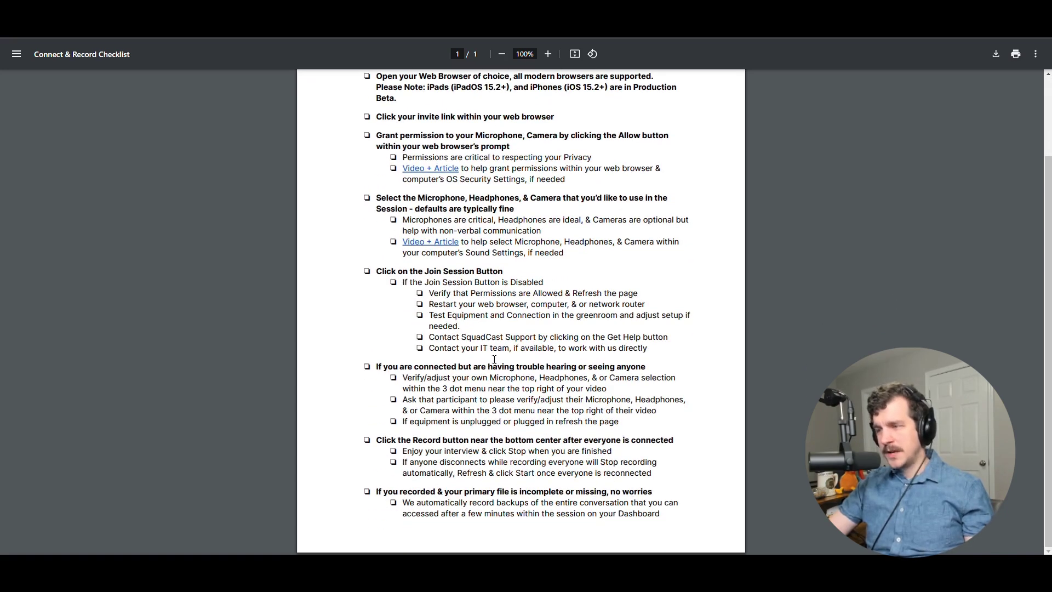
pyautogui.scroll(2, 498, 342)
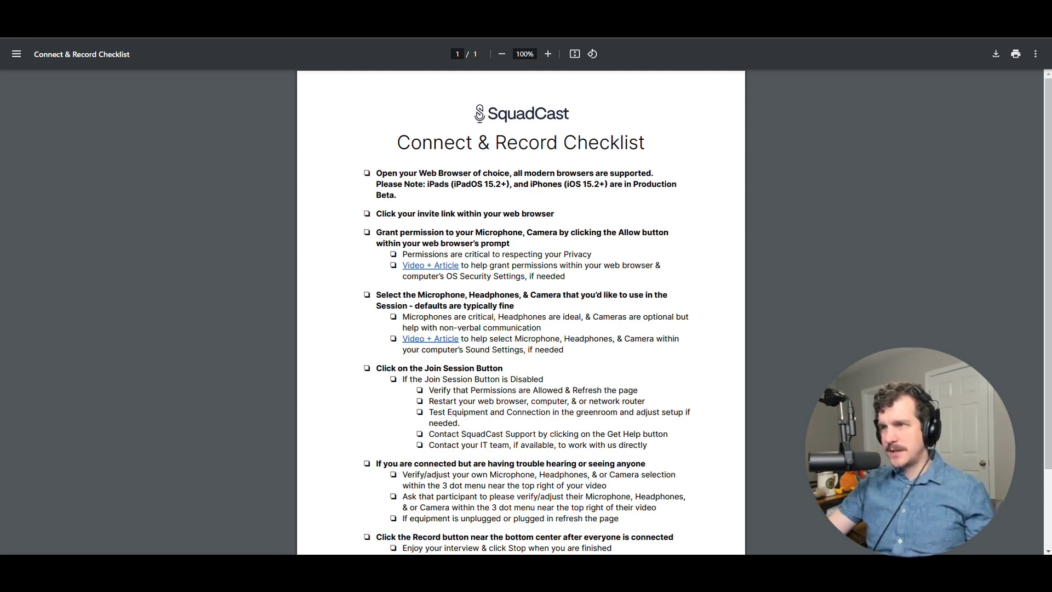
pyautogui.hotkey('ctrl', 'w')
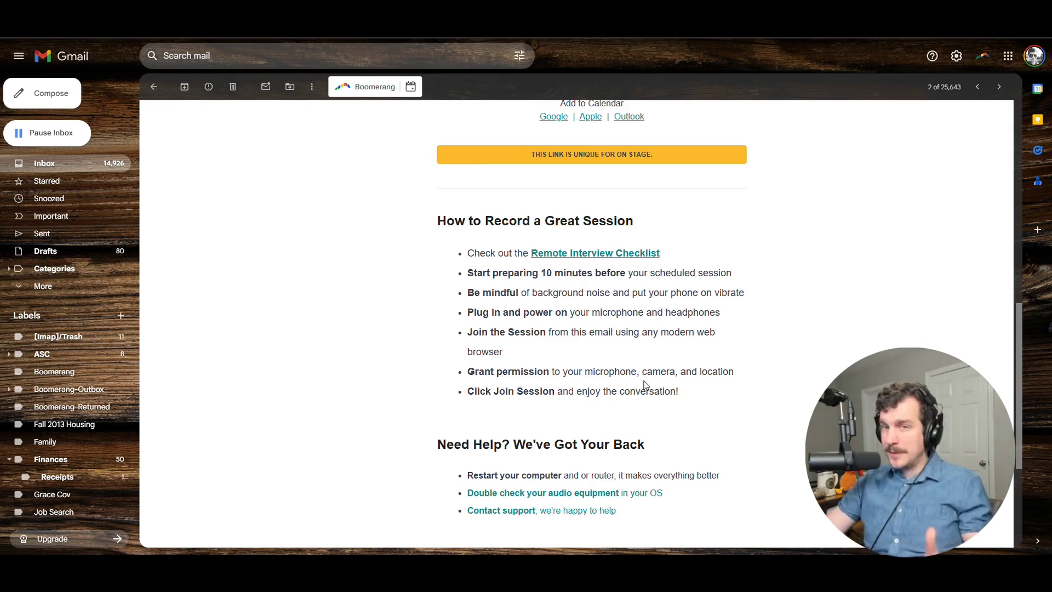
# Review the "Need Help? We've Got Your Back" section of the invitation email and return to its beginning.
pyautogui.scroll(2, 535, 312)
pyautogui.scroll(-5, 756, 408)
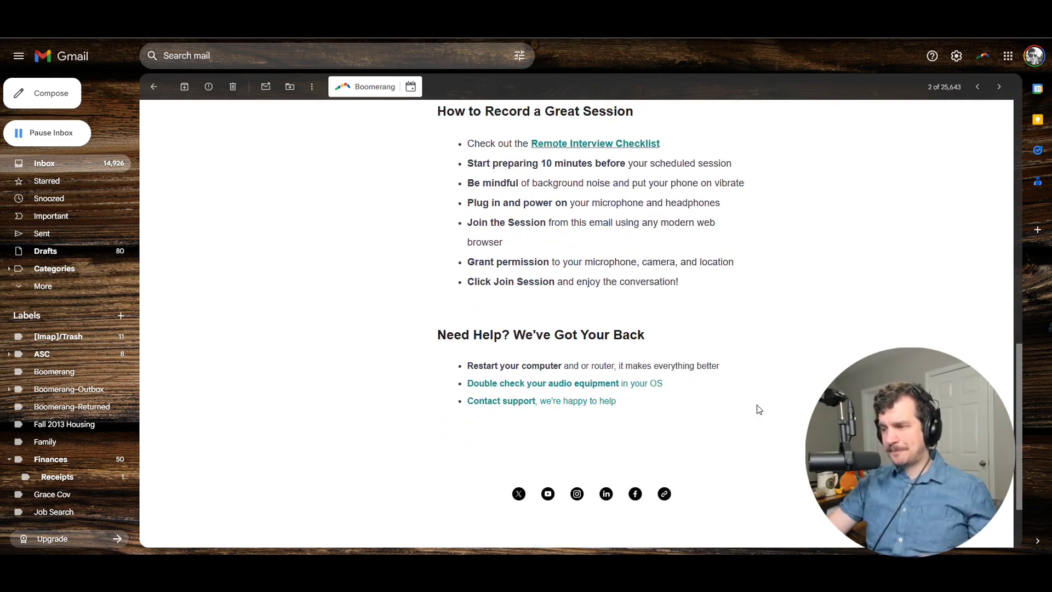
pyautogui.scroll(12, 655, 291)
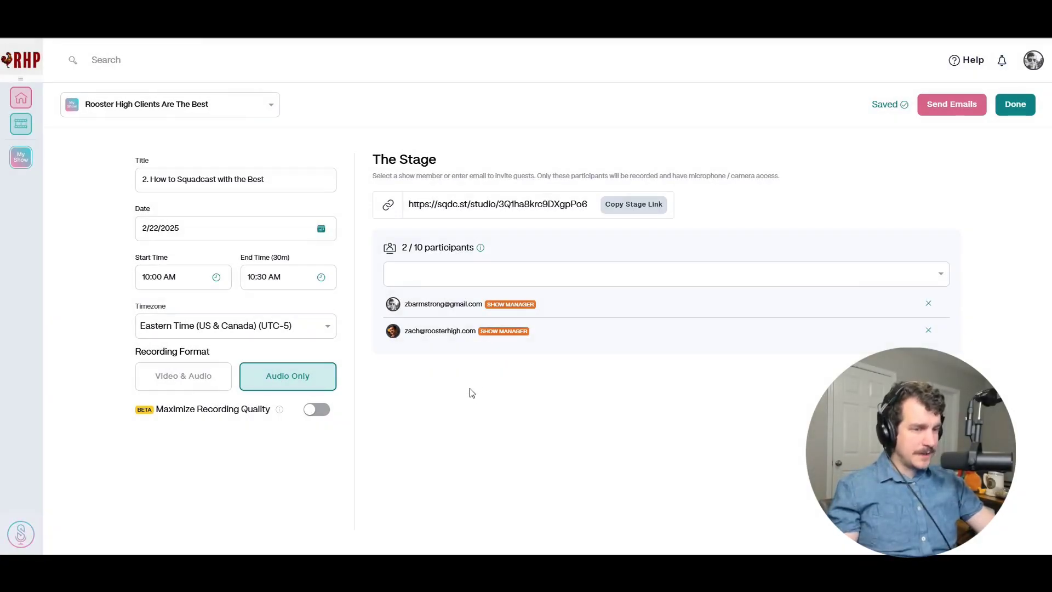
# Switch to SquadCast, finish the session setup, and review the show name, title and date on the new session's card.
pyautogui.click(1014, 108)
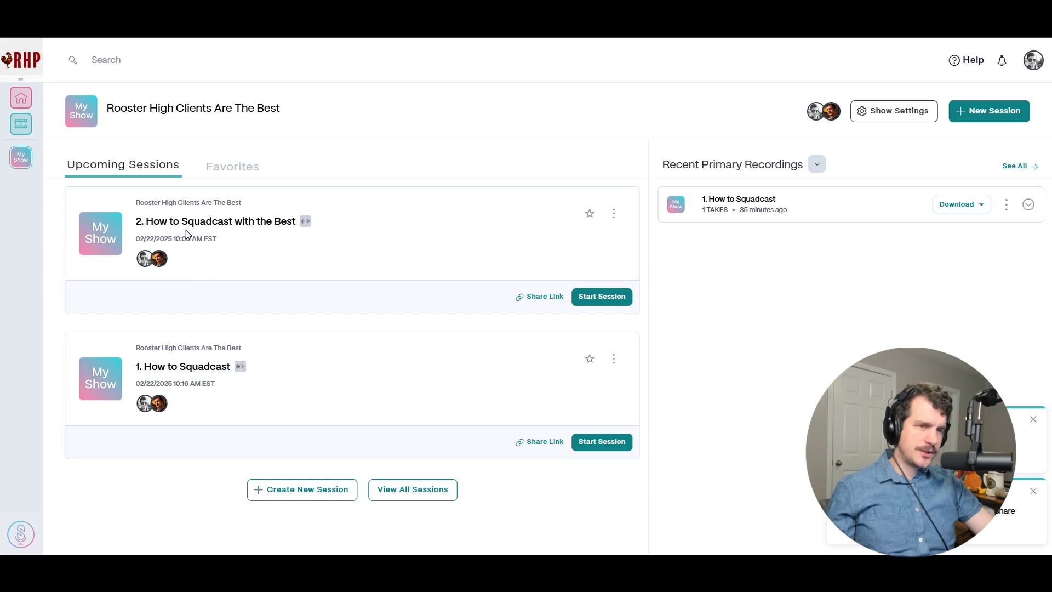
pyautogui.moveTo(149, 203); pyautogui.dragTo(276, 208)
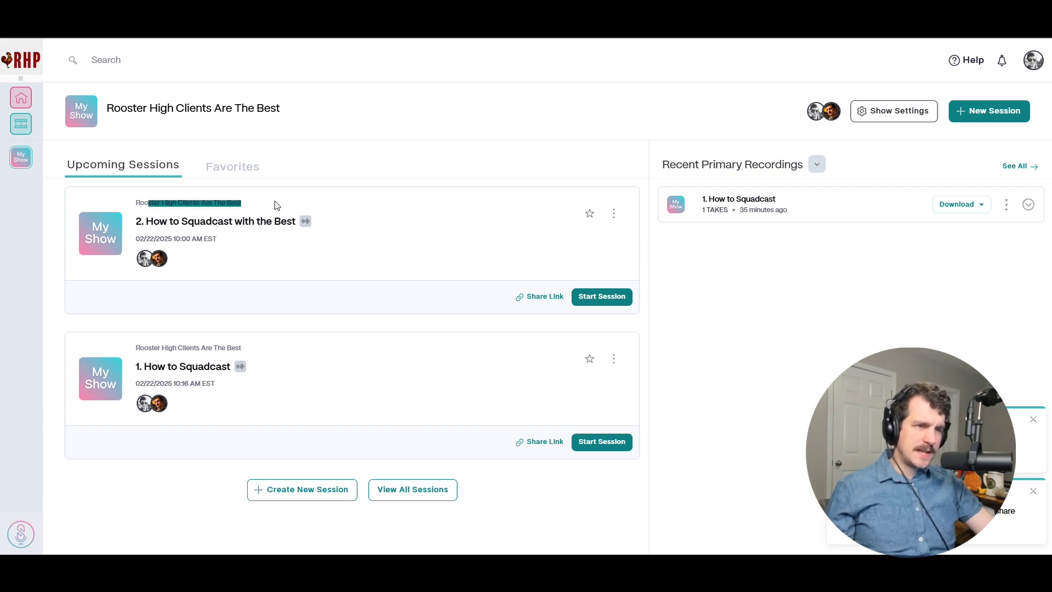
pyautogui.click(164, 202)
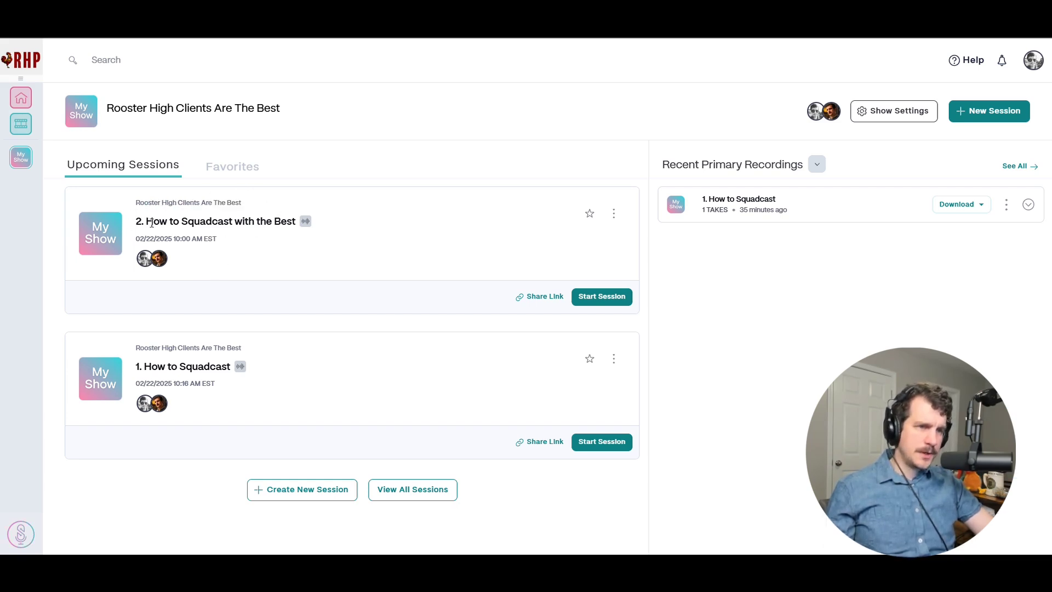
pyautogui.moveTo(137, 223); pyautogui.dragTo(327, 246)
pyautogui.click(312, 229)
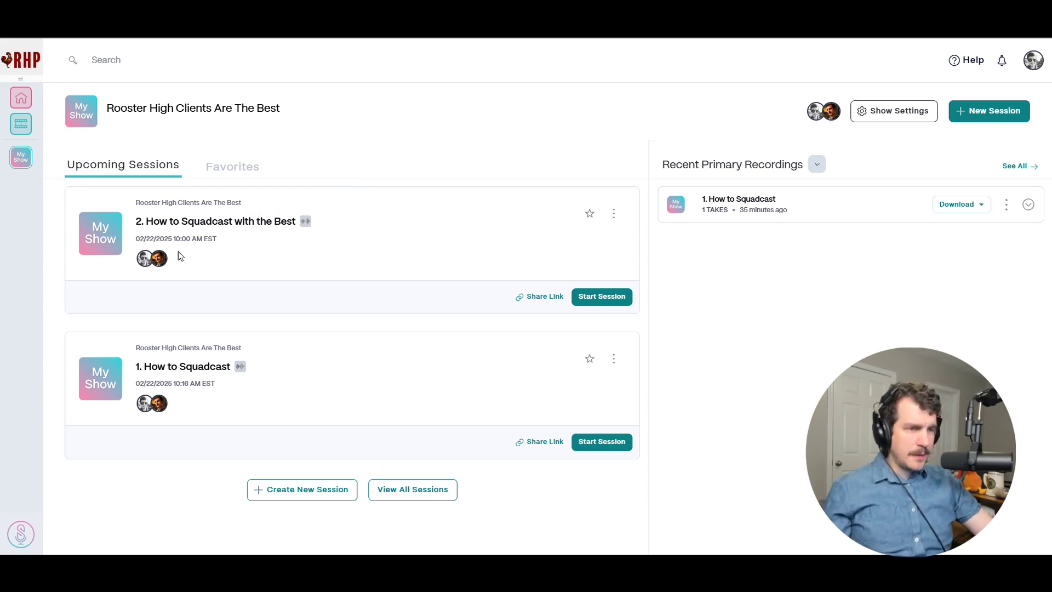
pyautogui.moveTo(144, 239); pyautogui.dragTo(158, 239)
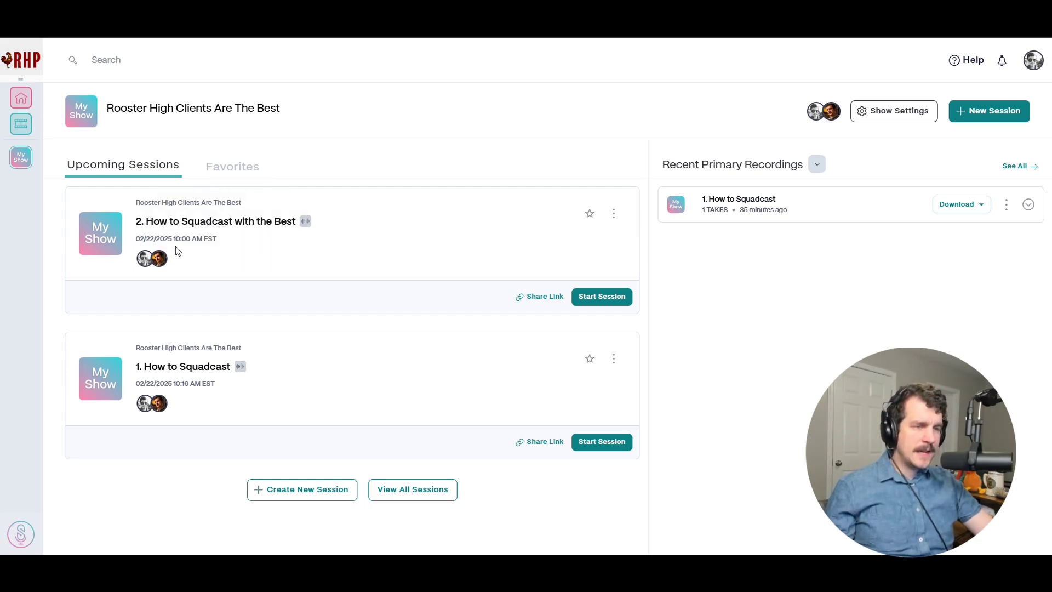
pyautogui.click(154, 239)
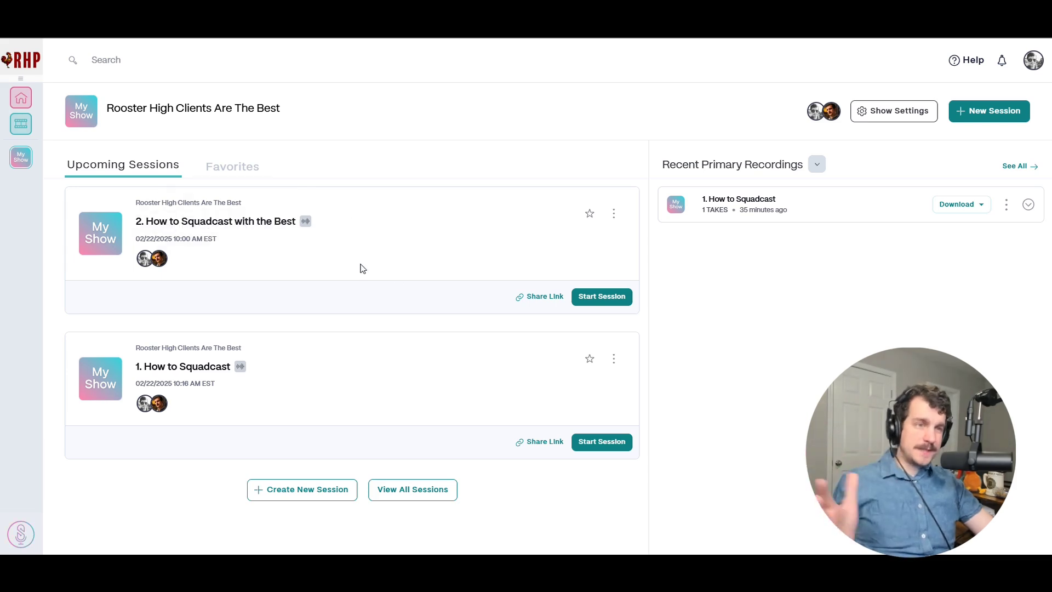
# Compare the all-shows dashboard with the show's own page, and view the invitation link options for "2. How to Squadcast with the Best".
pyautogui.click(22, 99)
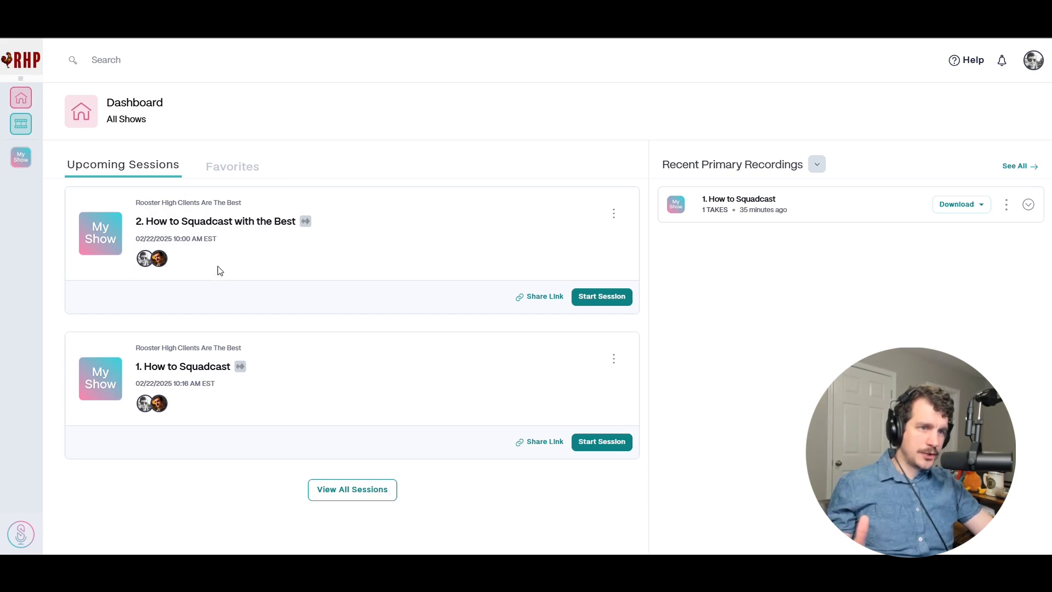
pyautogui.click(21, 158)
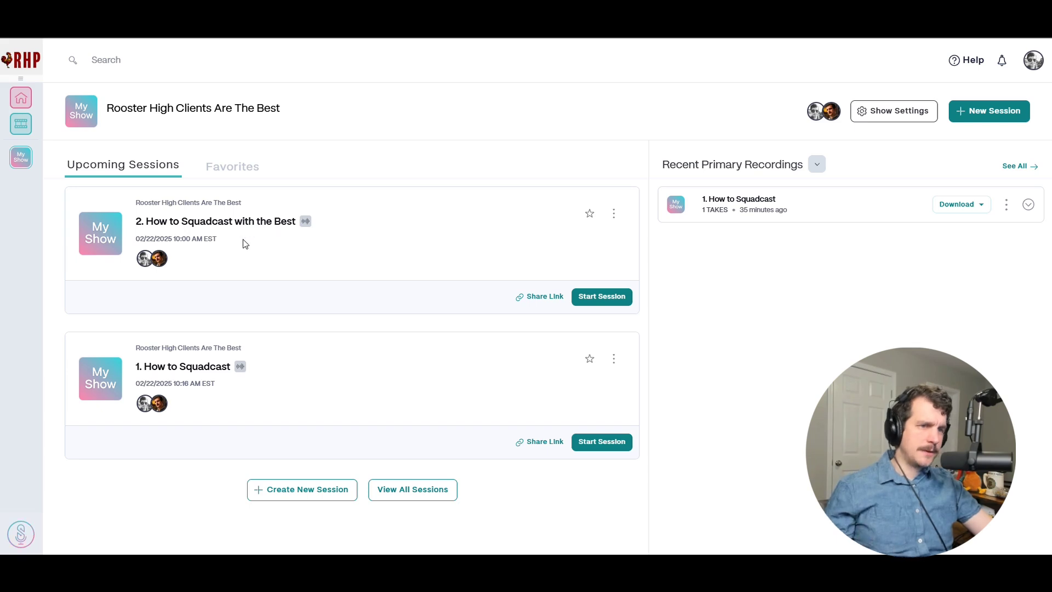
pyautogui.click(540, 296)
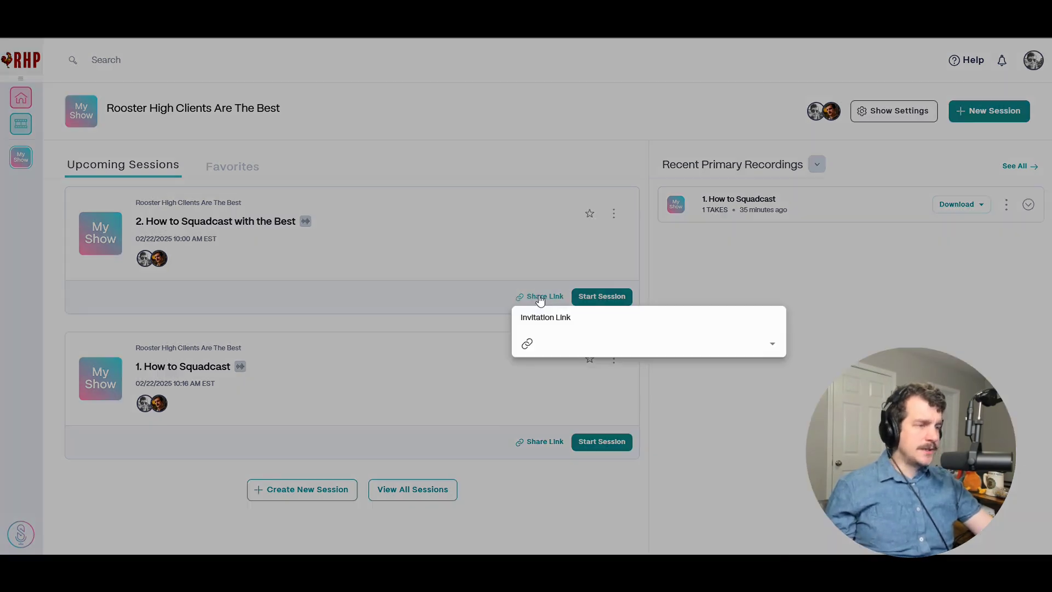
pyautogui.click(763, 319)
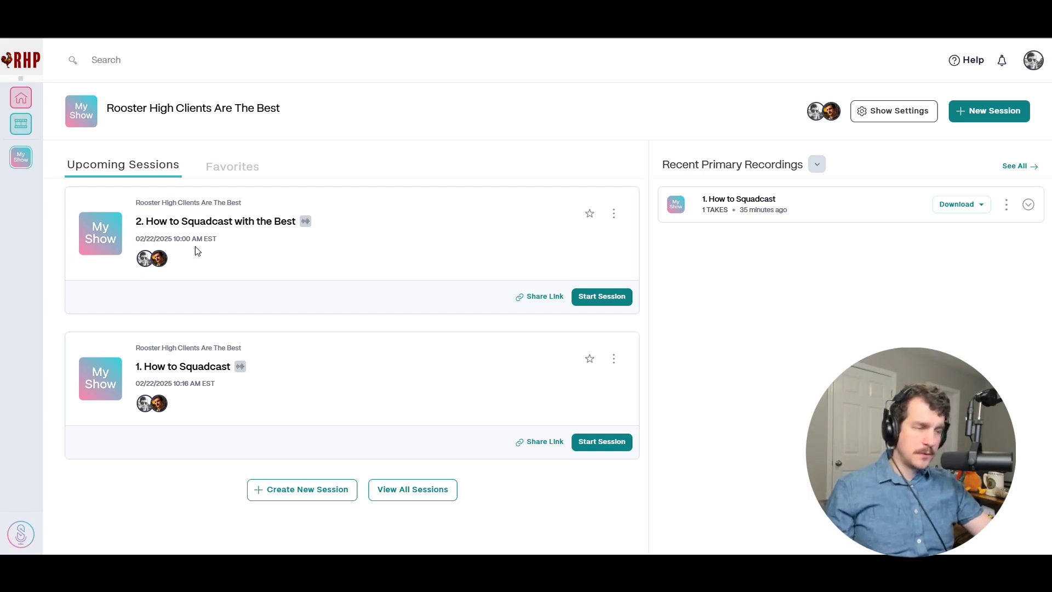
# Start the "2. How to Squadcast with the Best" session and enter the participant's name in the Green Room.
pyautogui.click(603, 303)
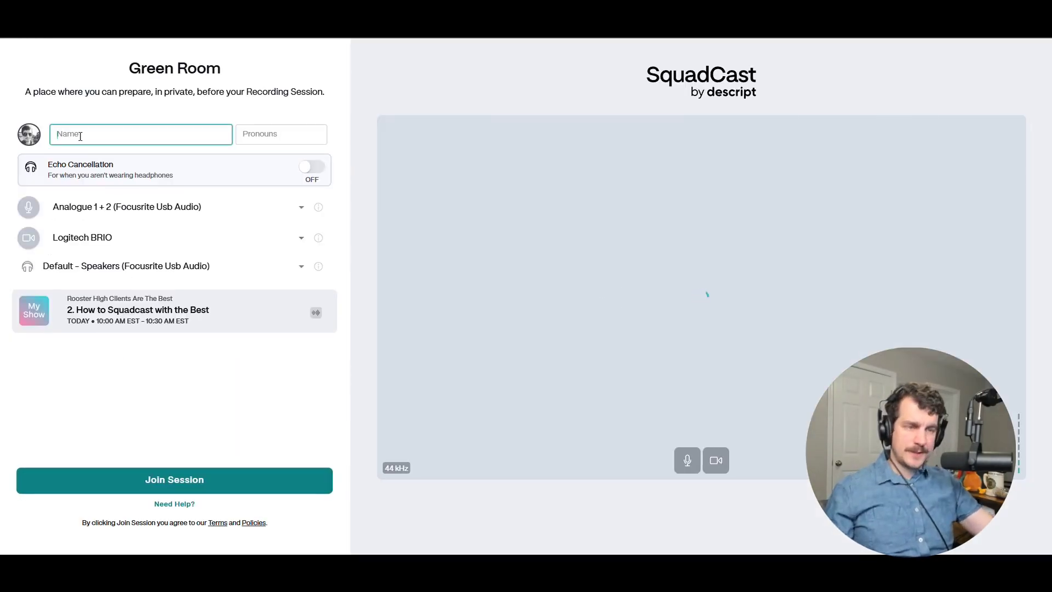
pyautogui.write('Zach')
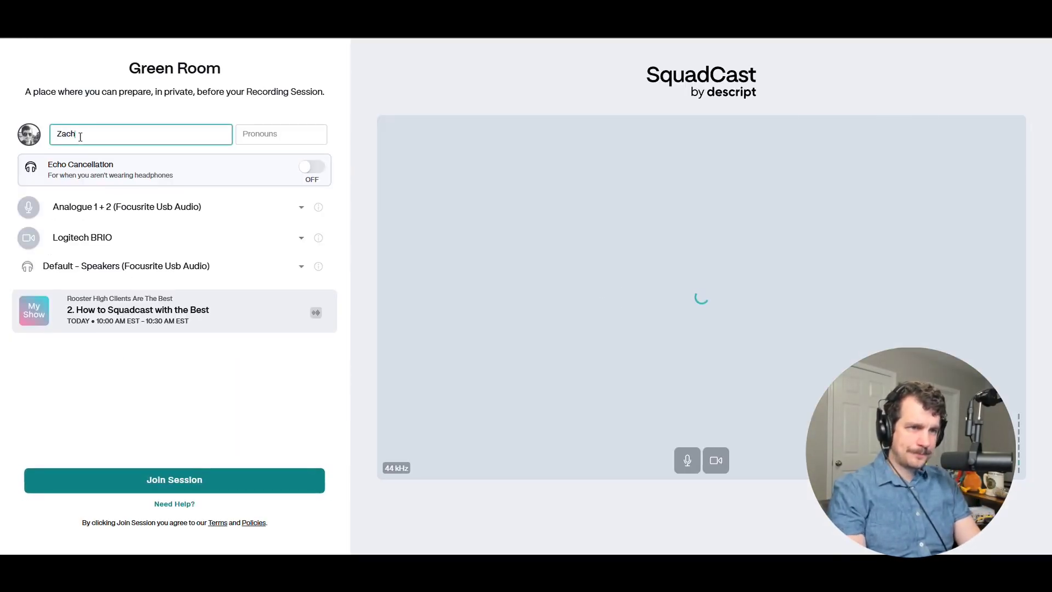
pyautogui.press('Tab')
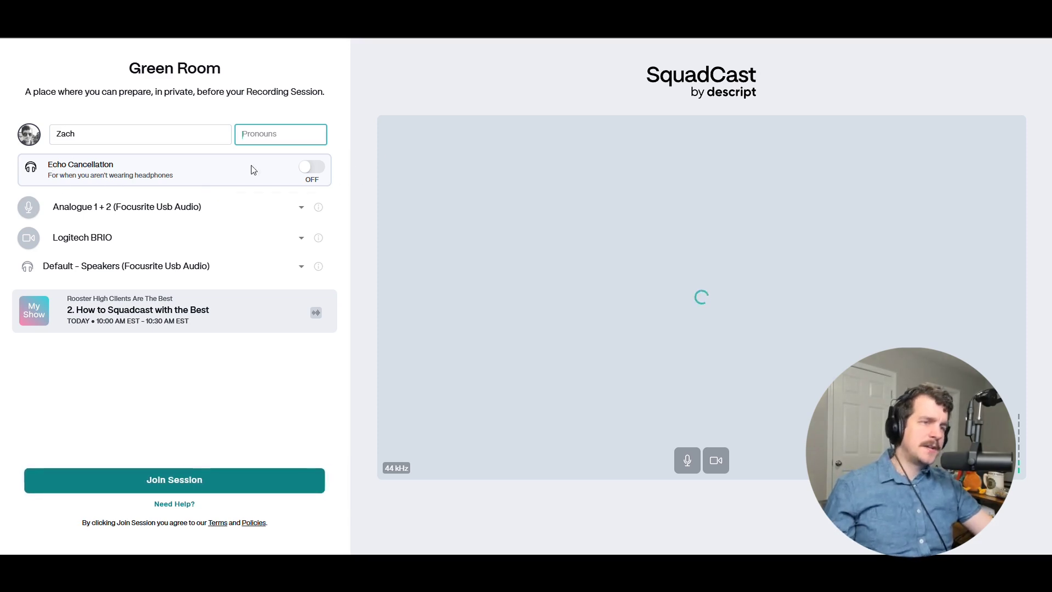
# Try Echo Cancellation on and off in the Green Room, and set it back to off.
pyautogui.click(311, 170)
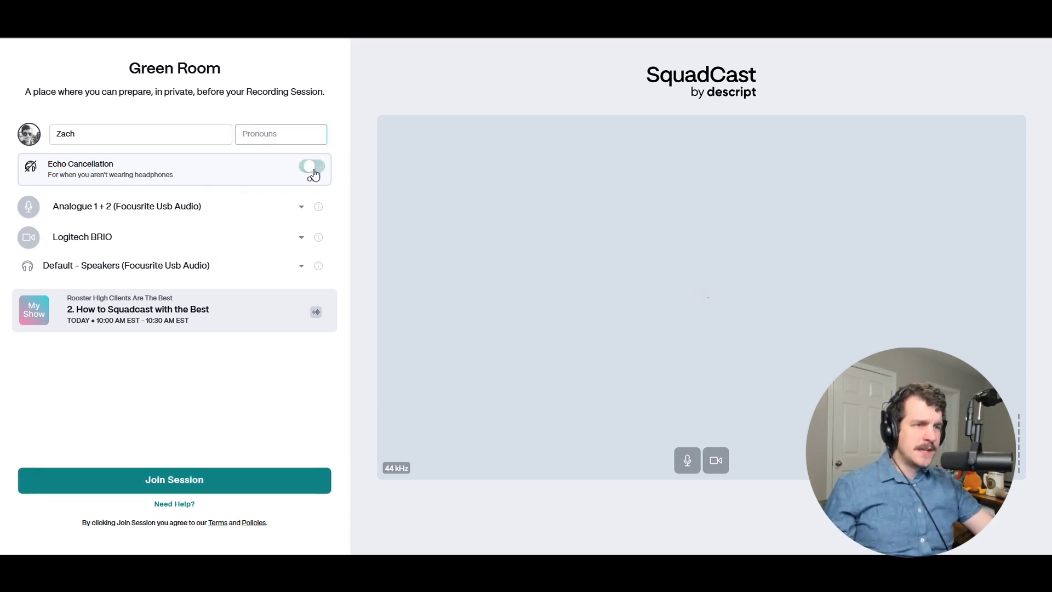
pyautogui.click(312, 170)
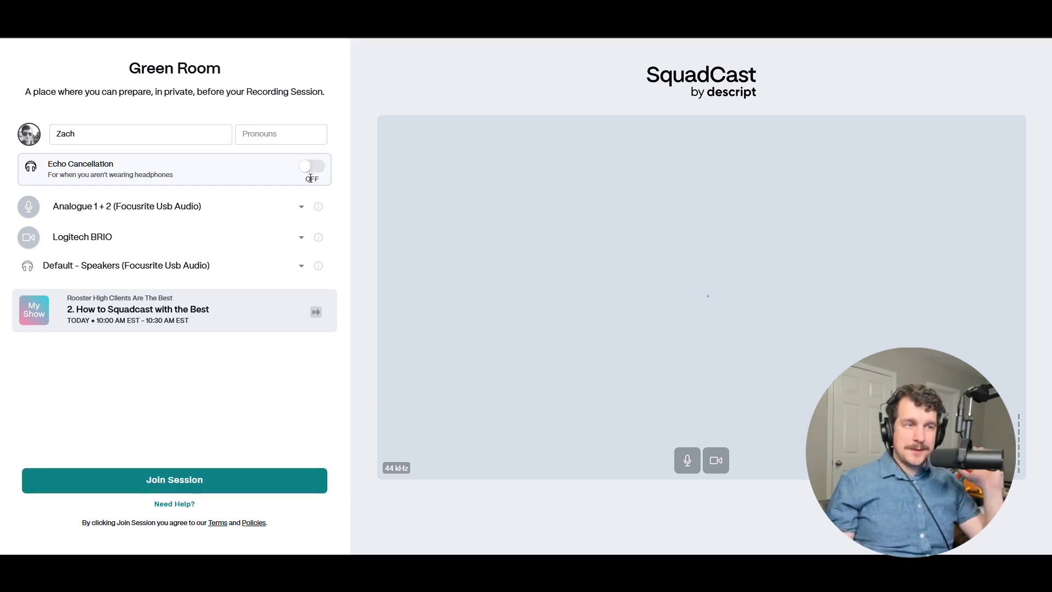
pyautogui.click(308, 173)
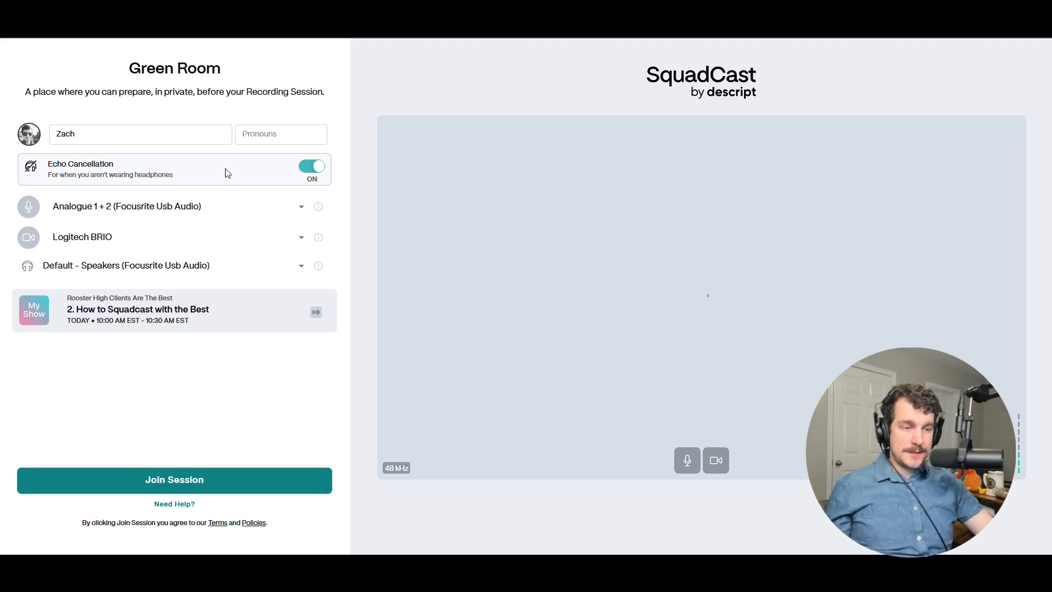
pyautogui.click(313, 171)
pyautogui.click(316, 171)
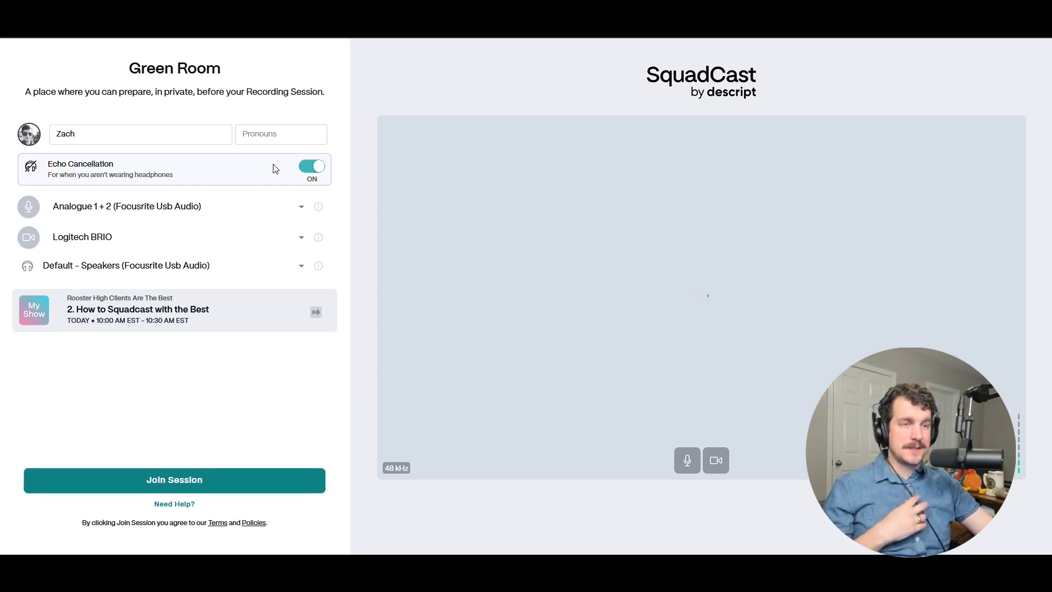
pyautogui.click(311, 166)
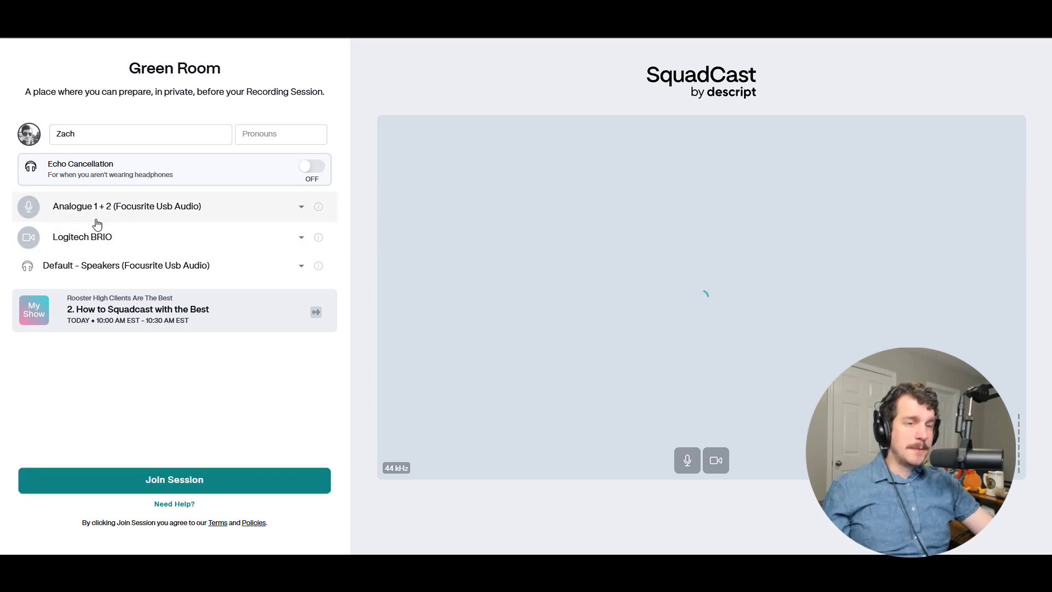
# Choose Analogue 1 + 2 (Focusrite Usb Audio) as the microphone and Cam Link 4K as the camera.
pyautogui.click(302, 209)
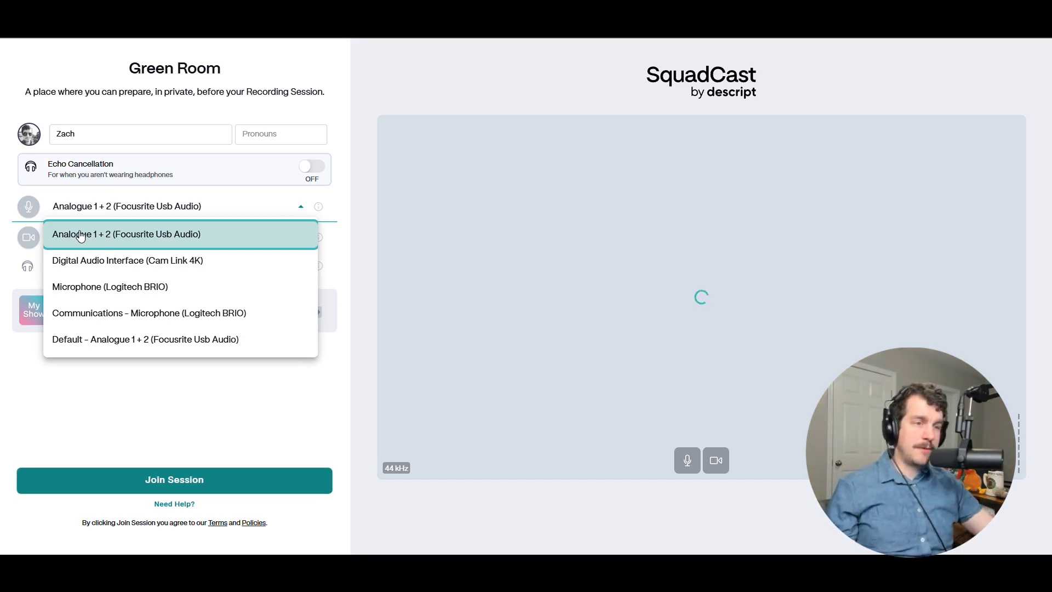
pyautogui.click(153, 239)
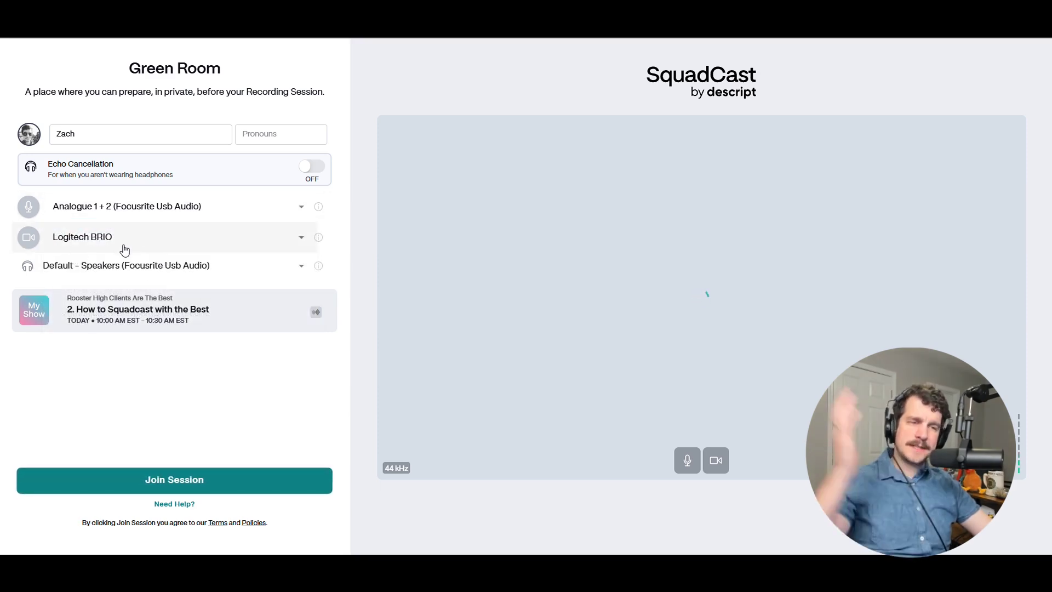
pyautogui.click(302, 241)
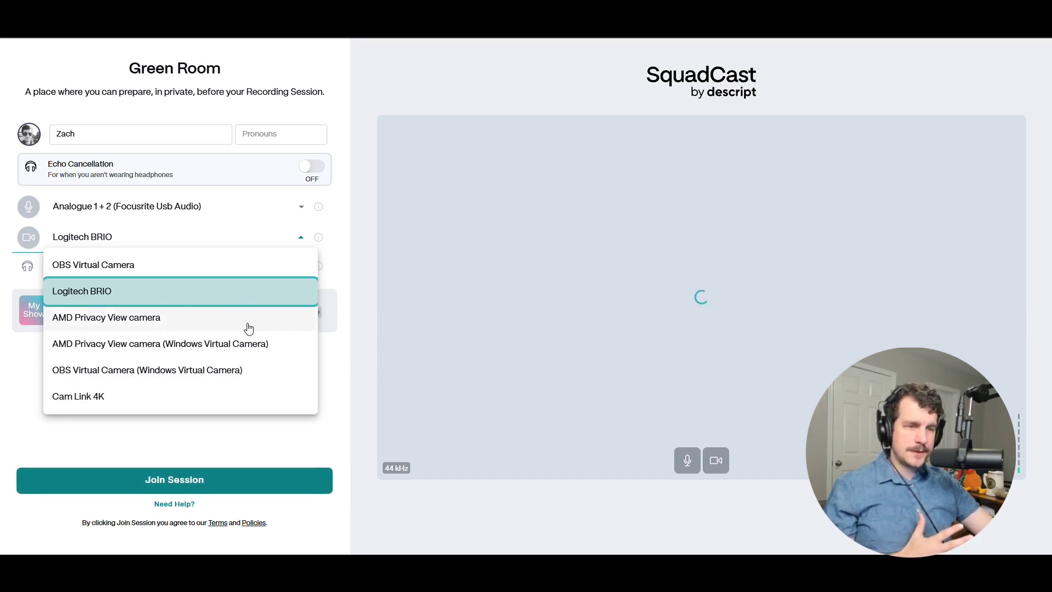
pyautogui.click(274, 402)
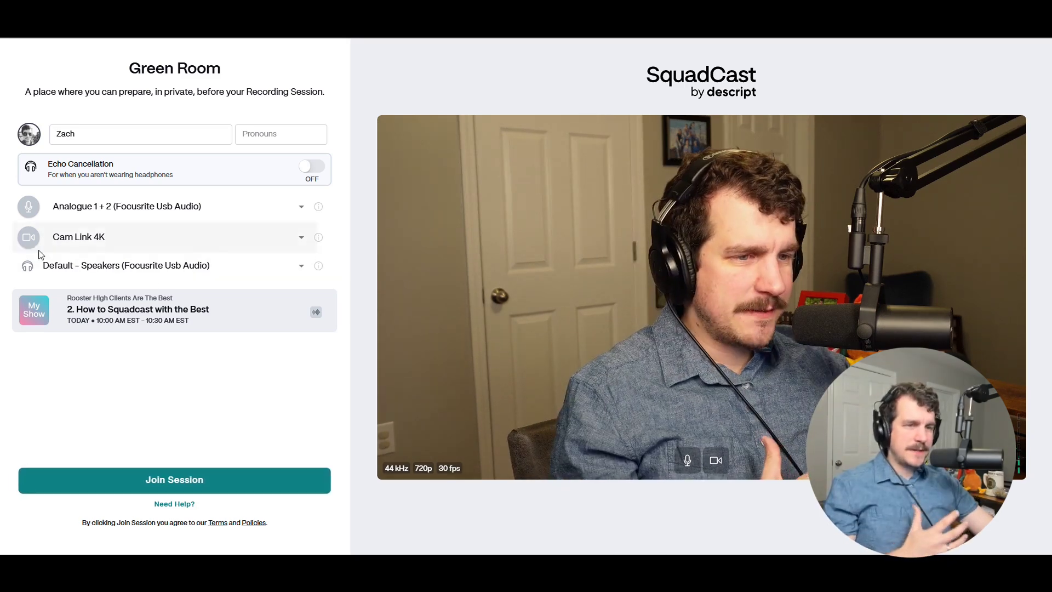
# Check the speaker options, keep Default - Speakers (Focusrite Usb Audio), and join the session.
pyautogui.click(301, 270)
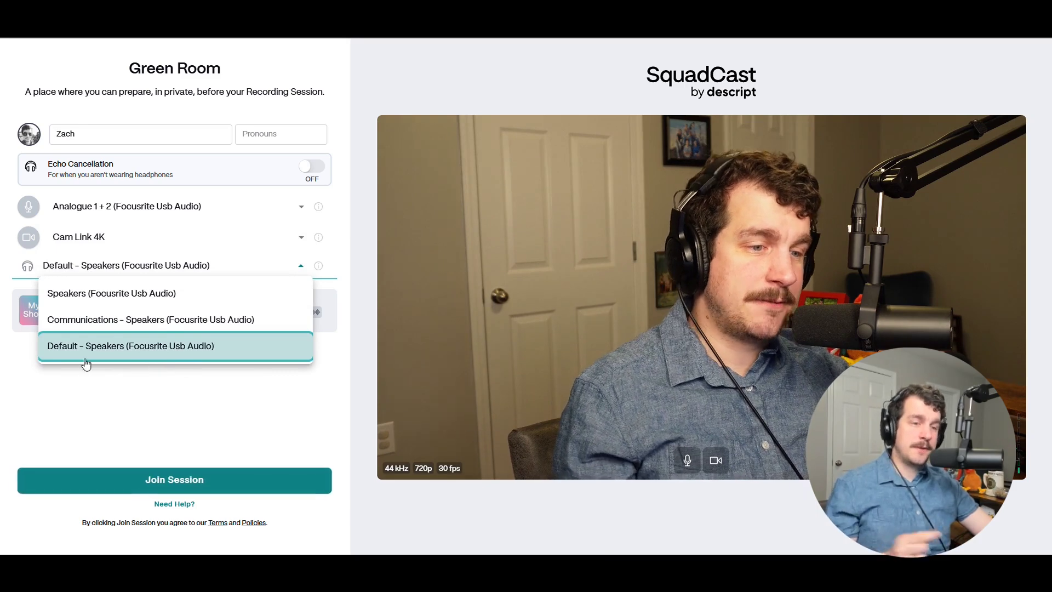
pyautogui.click(302, 270)
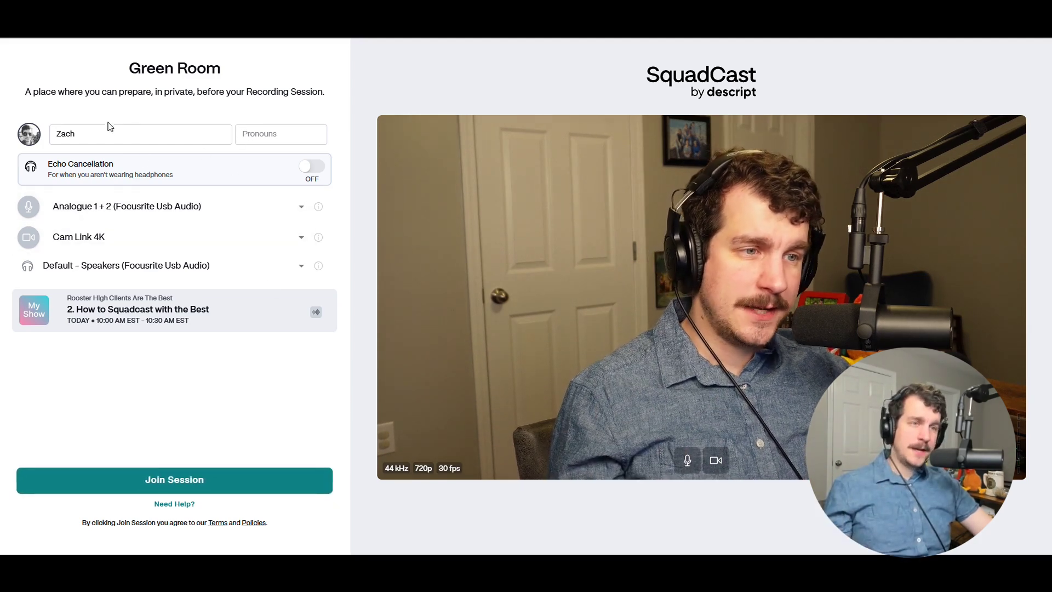
pyautogui.click(291, 474)
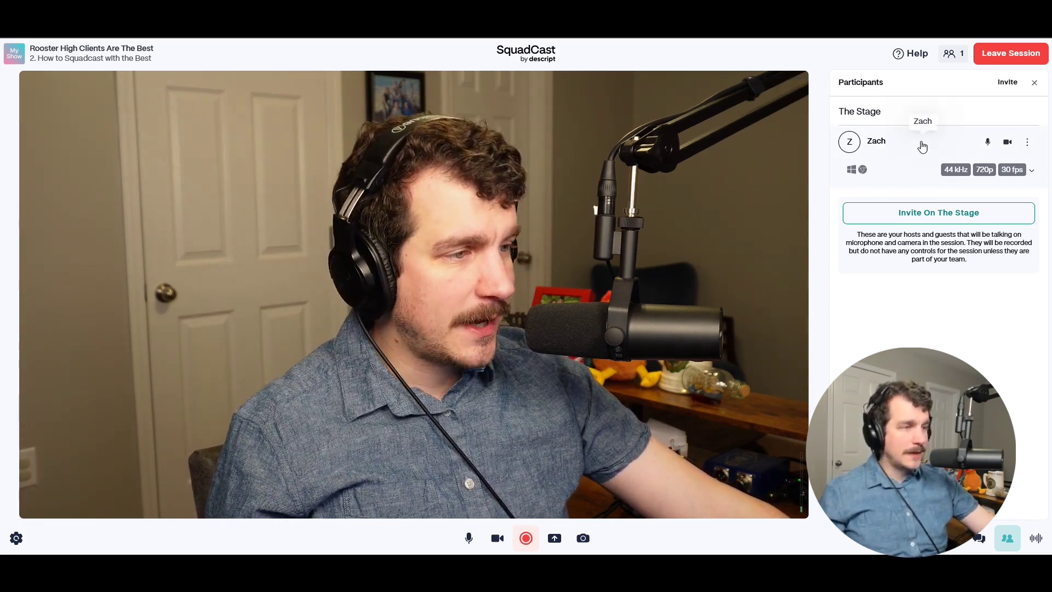
# Expand the participant's device settings on The Stage and turn on Echo Cancellation.
pyautogui.click(949, 152)
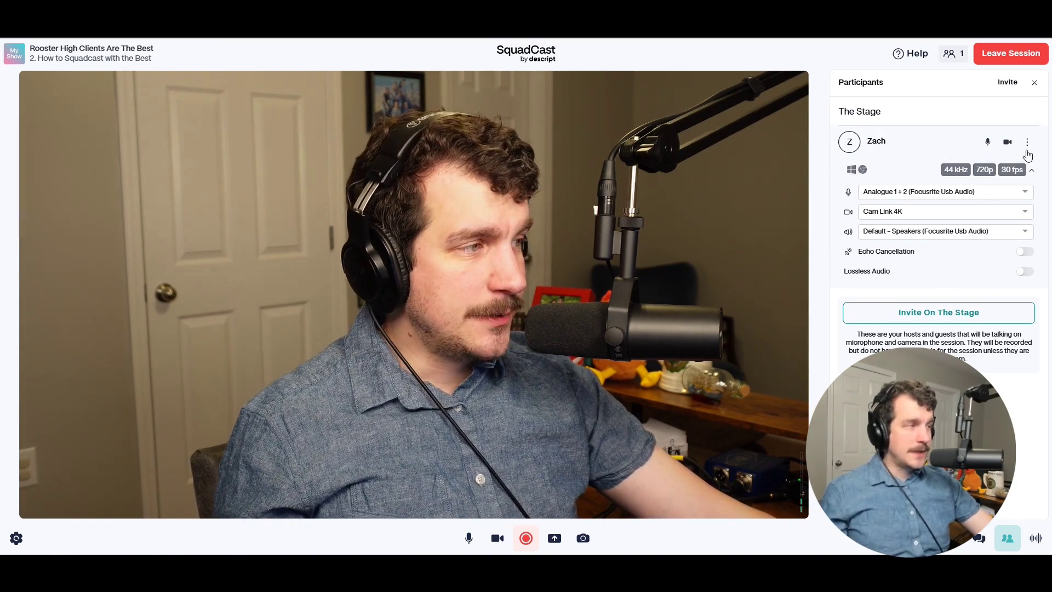
pyautogui.click(1032, 171)
pyautogui.click(1031, 170)
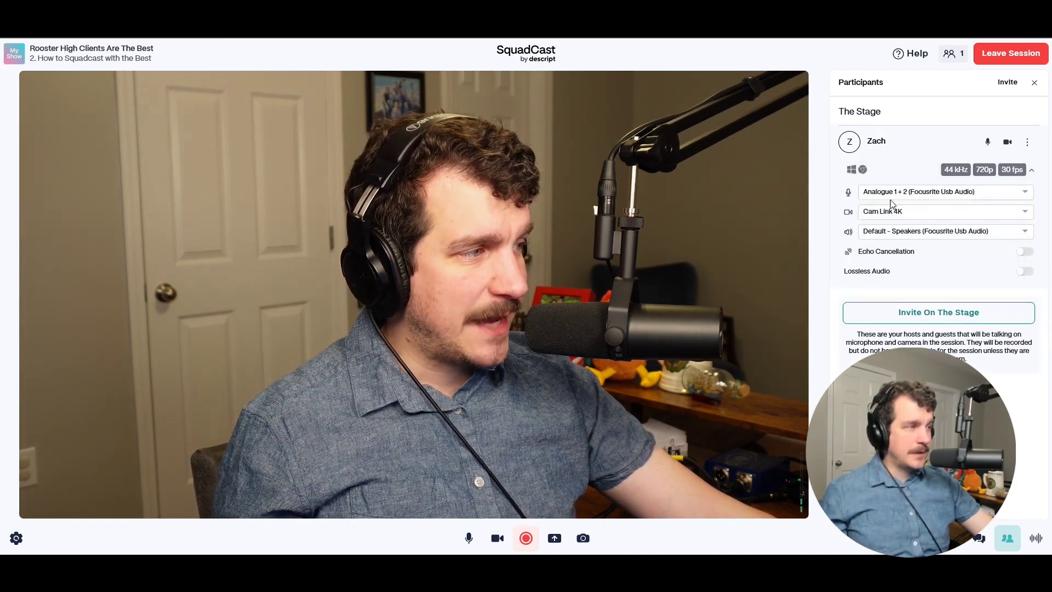
pyautogui.click(1023, 251)
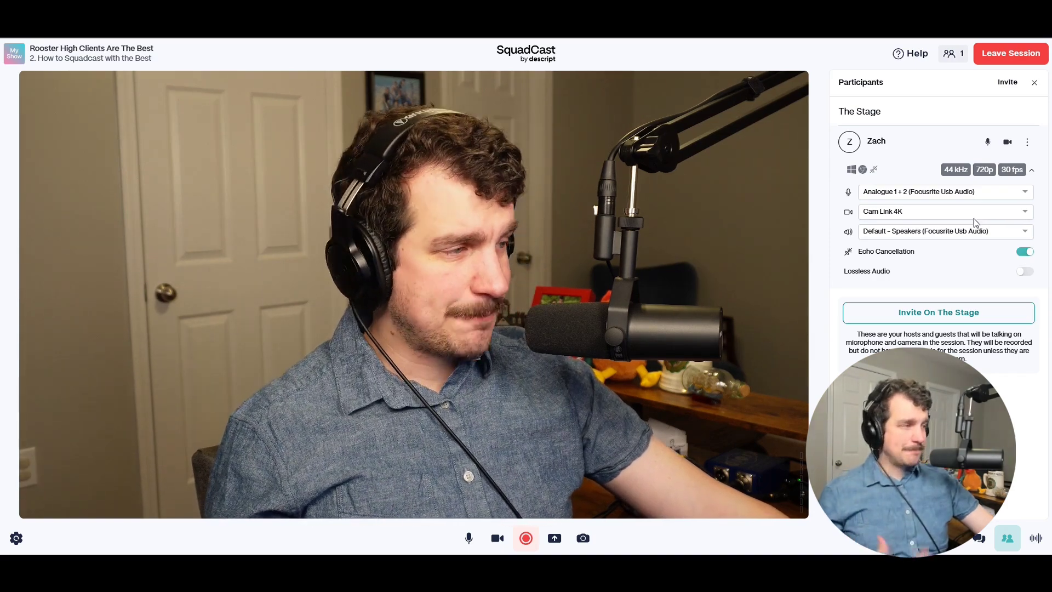
# Turn off Echo Cancellation for the participant on The Stage and collapse their device settings.
pyautogui.click(1023, 251)
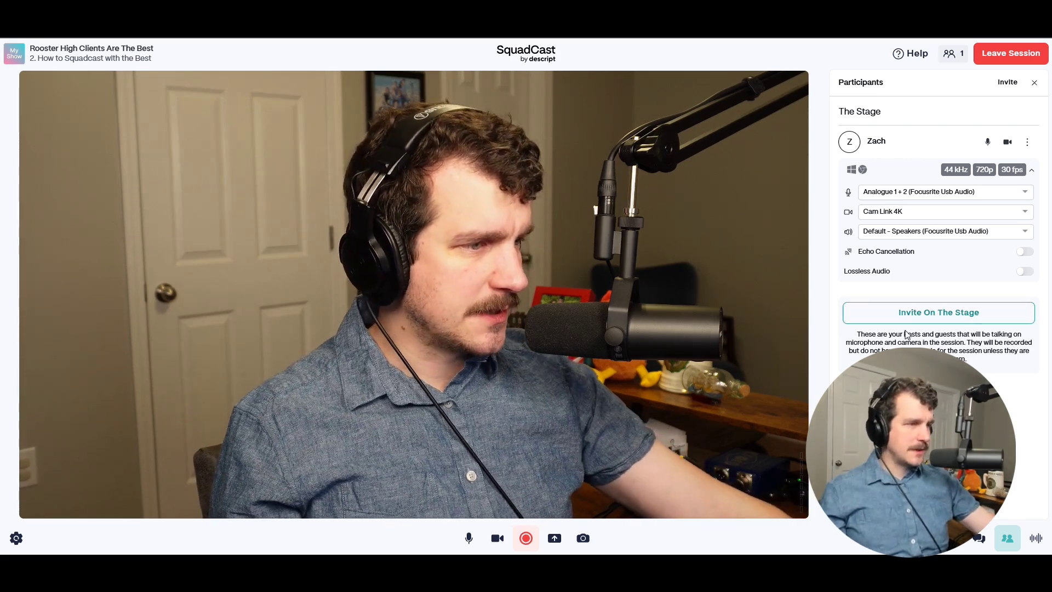
pyautogui.click(883, 169)
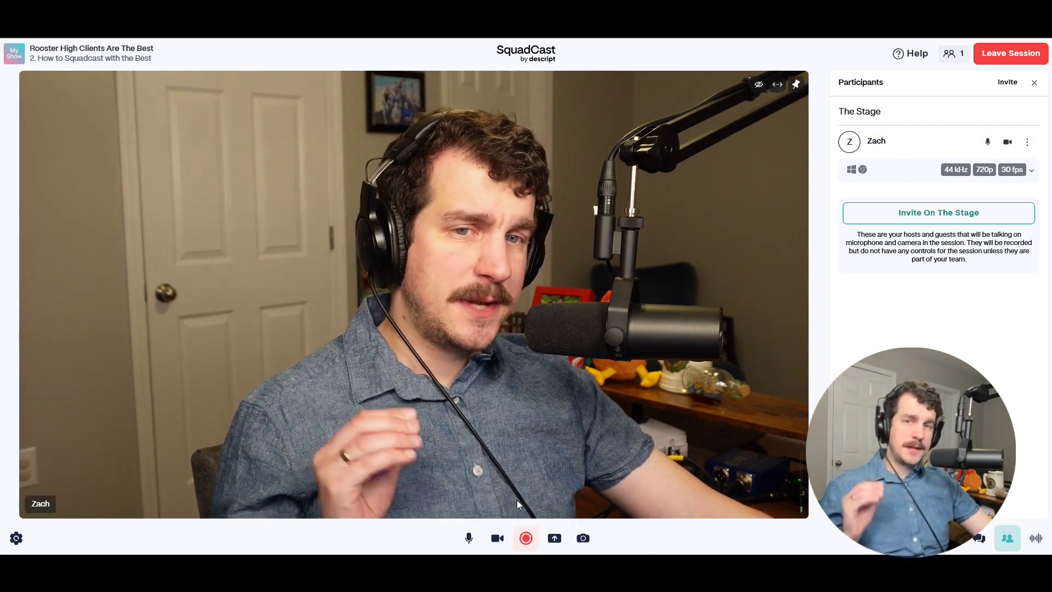
# Record a first take of the session, about 40 seconds long, and stop the recording.
pyautogui.click(529, 533)
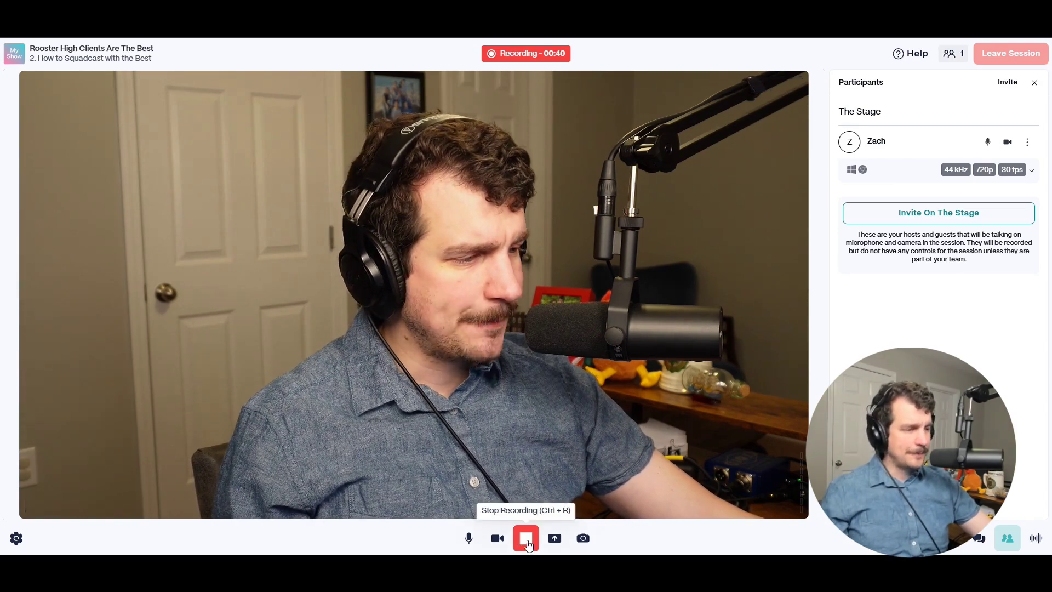
pyautogui.click(523, 541)
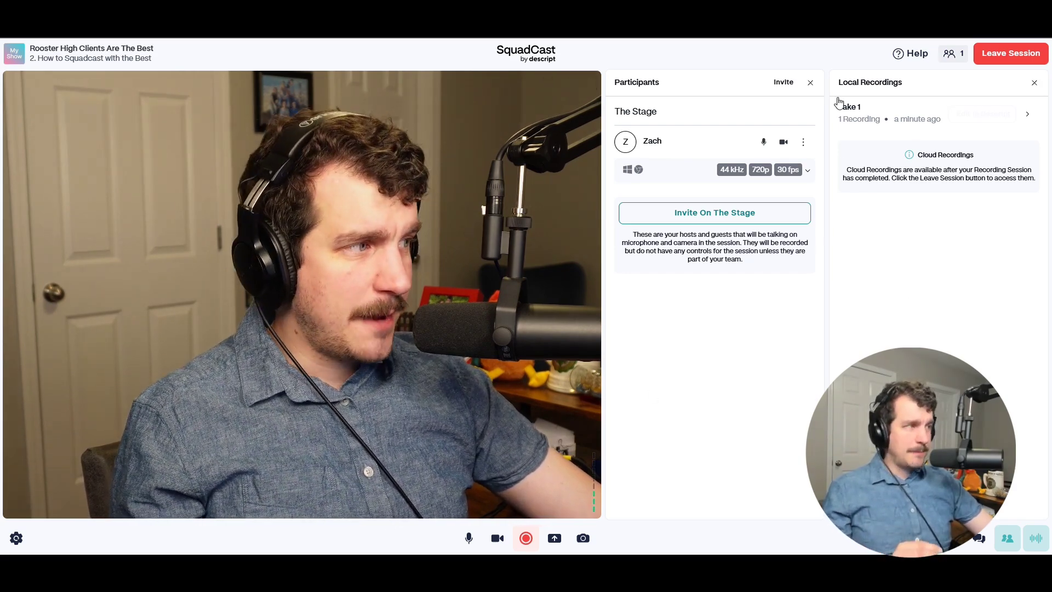
# Open Take 1 in the local recordings, play back its participant track, and close the recordings list.
pyautogui.moveTo(952, 120)
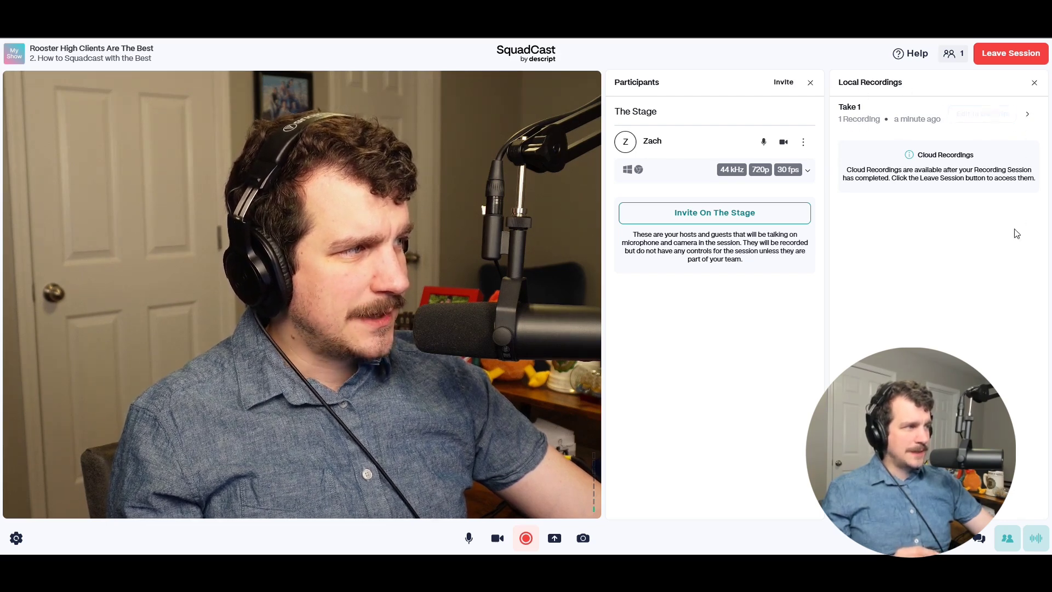
pyautogui.click(1029, 117)
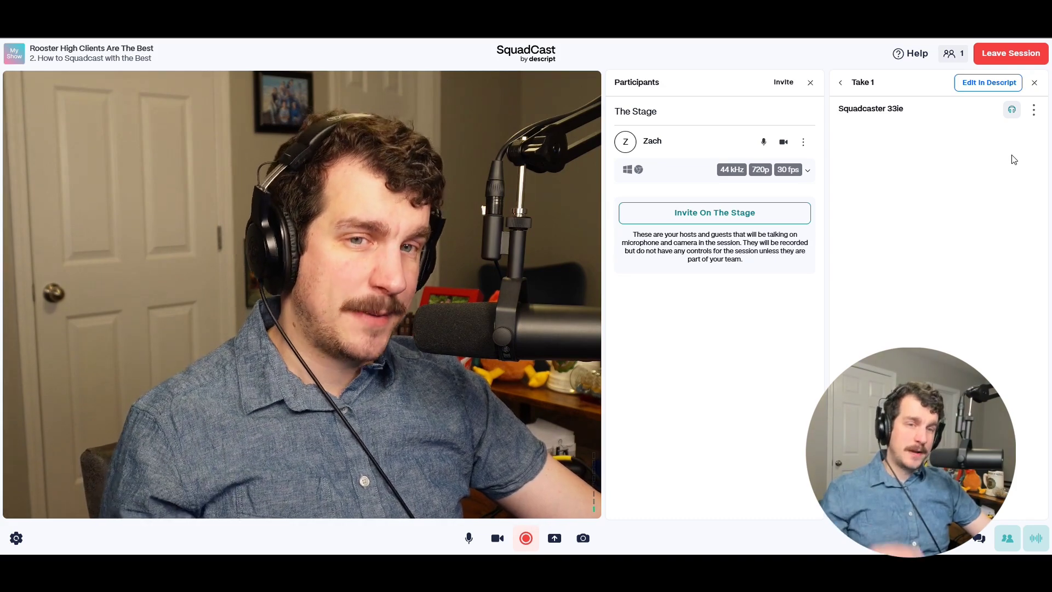
pyautogui.click(1011, 112)
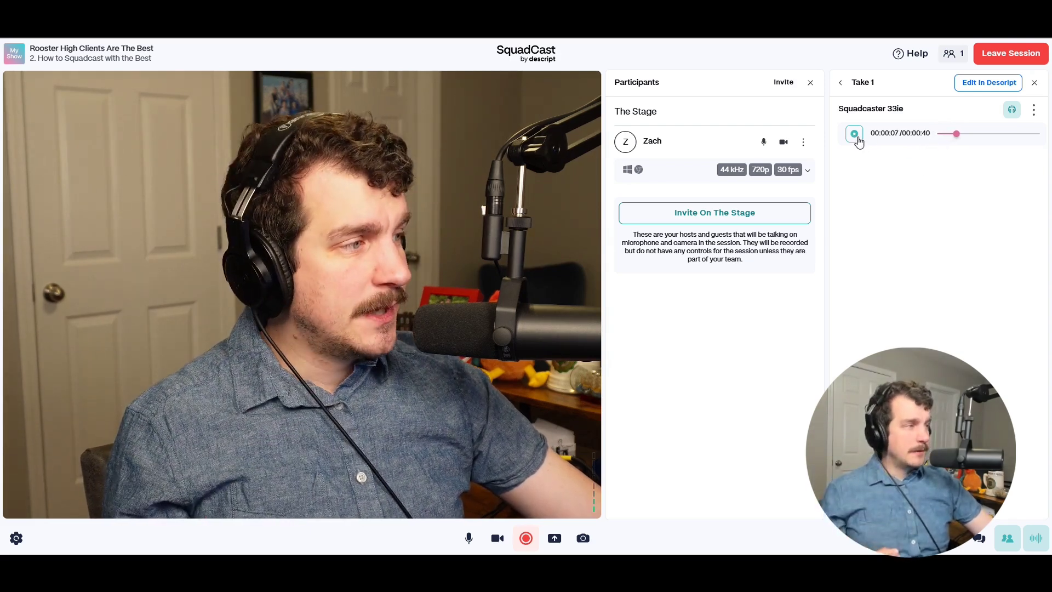
pyautogui.click(841, 84)
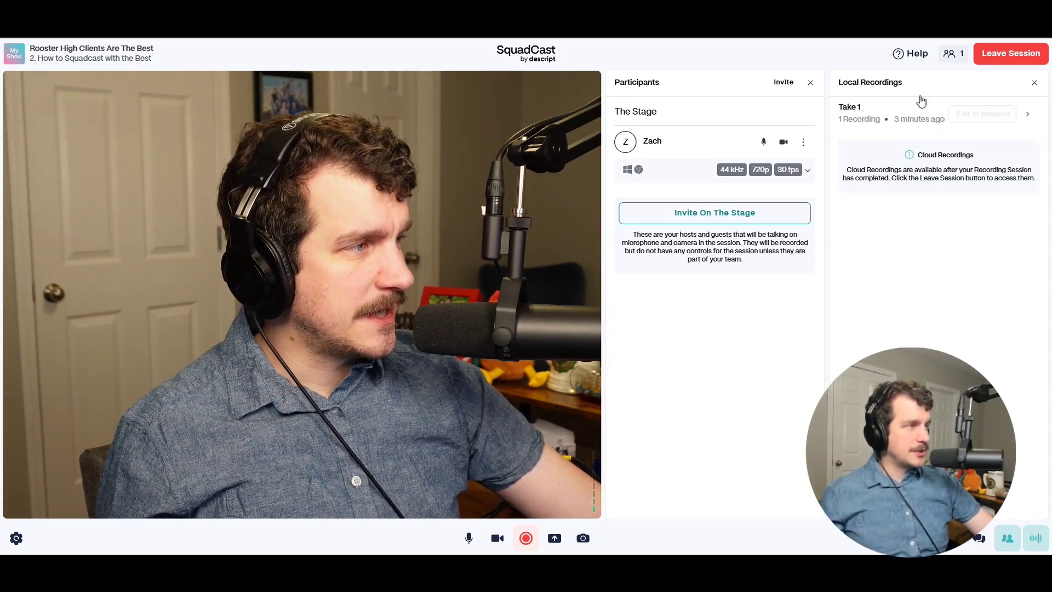
pyautogui.click(1034, 83)
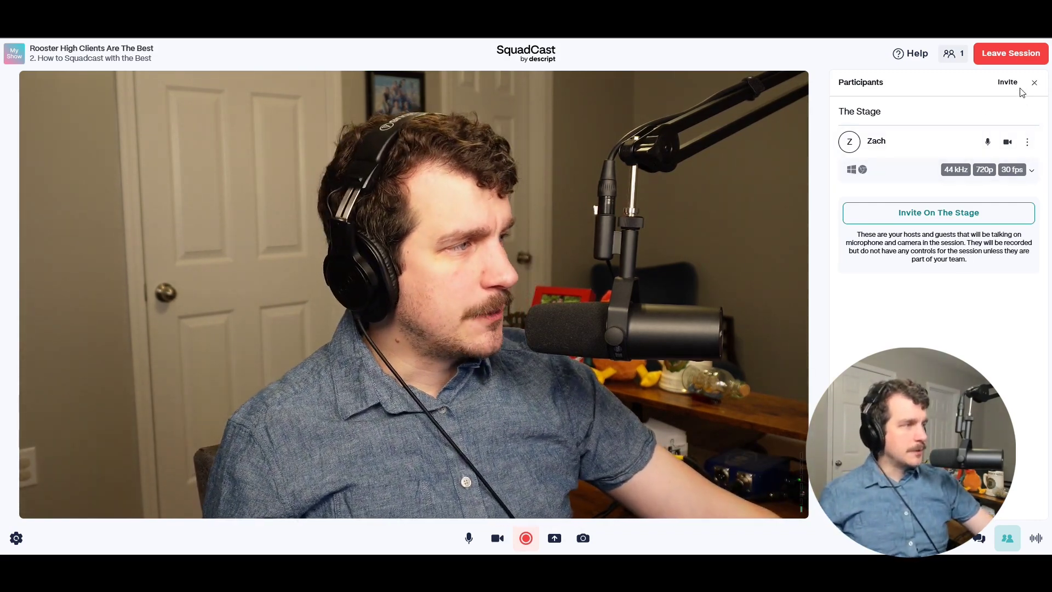
# Record a second take of the session and stop it to bring up the local recordings with its quality check.
pyautogui.click(523, 539)
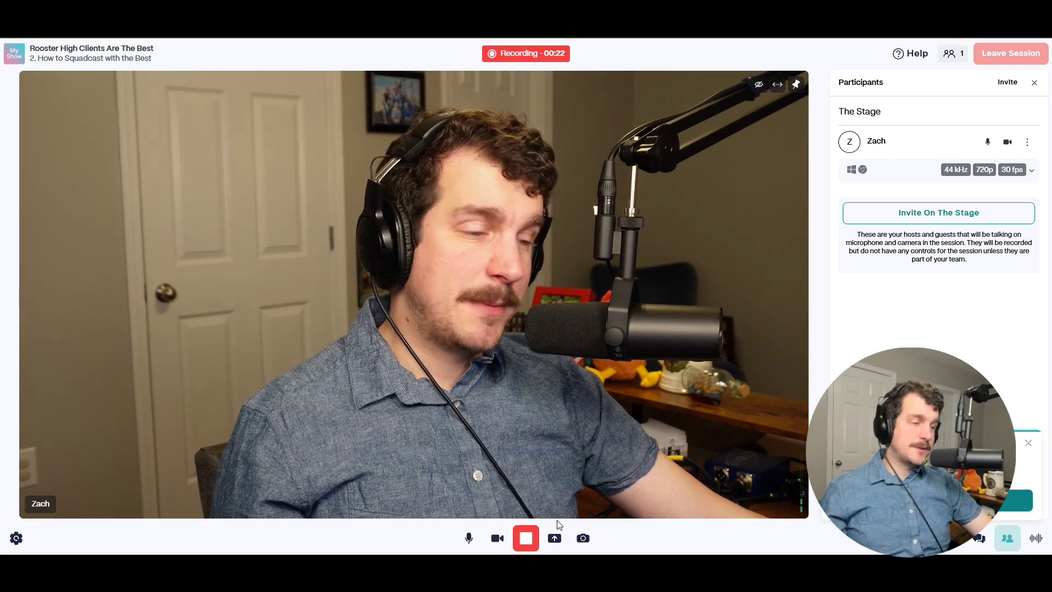
pyautogui.click(525, 538)
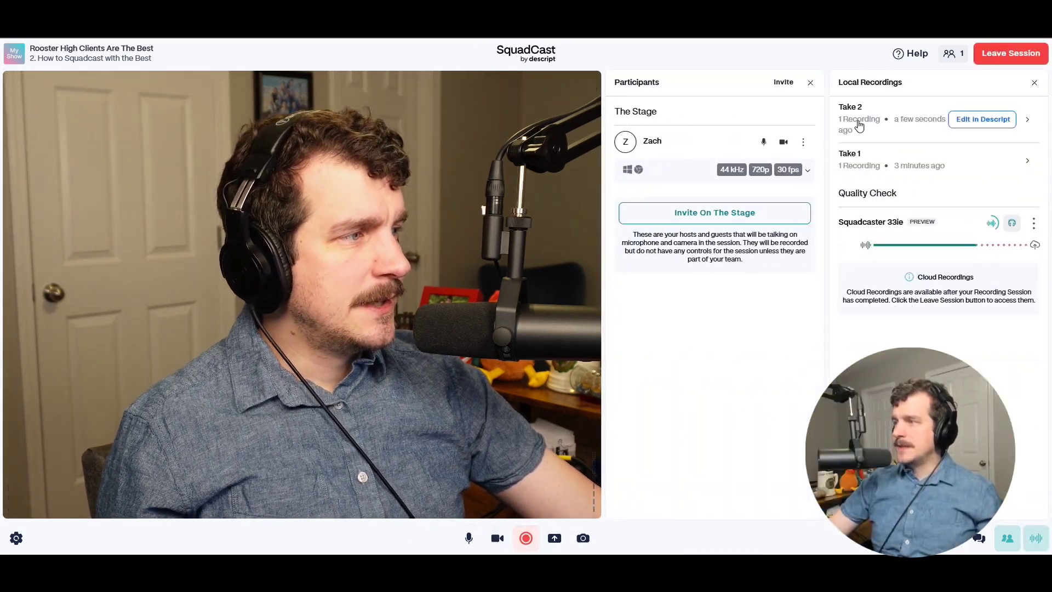
pyautogui.moveTo(873, 167)
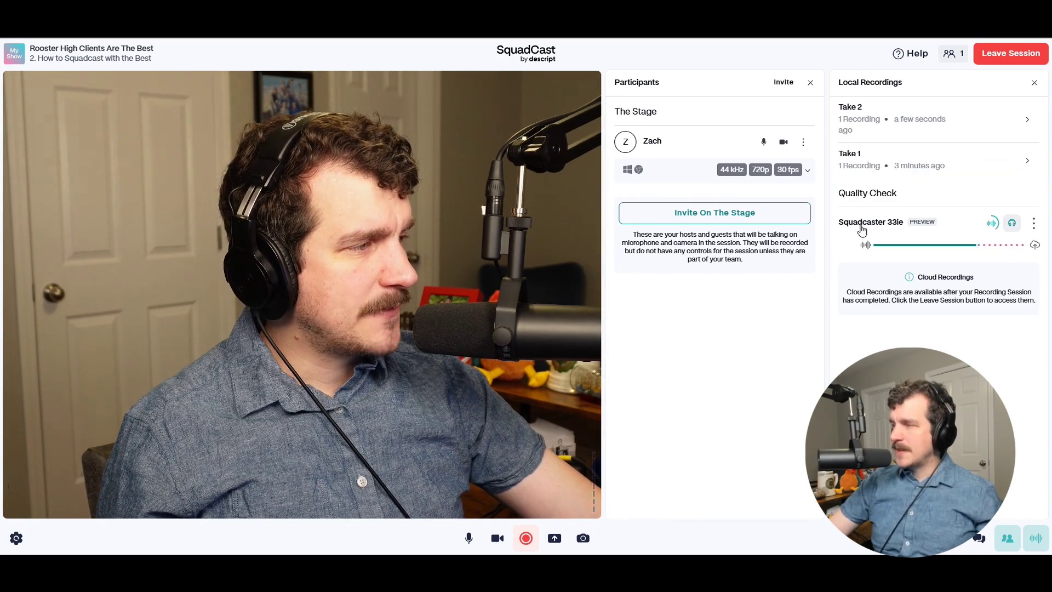